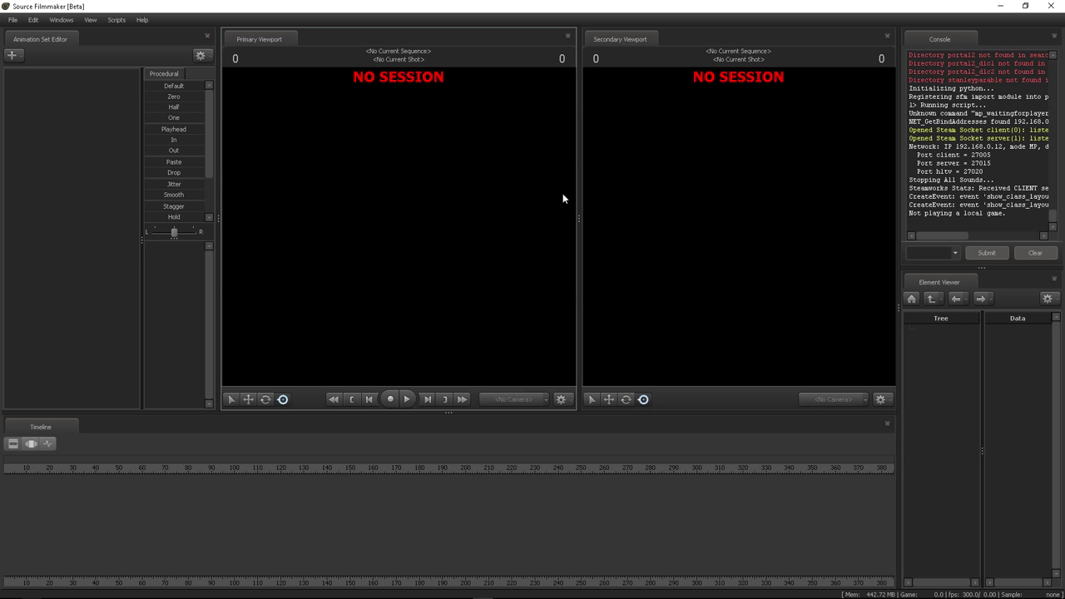
Step: Create a new session named Tutorial
left_click(12, 19)
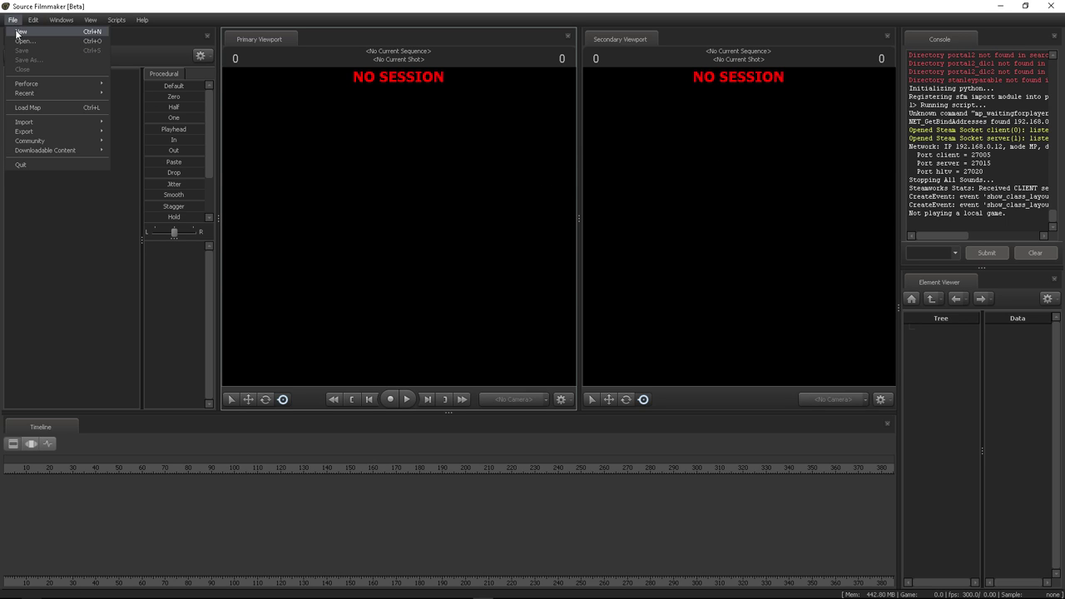
left_click(34, 34)
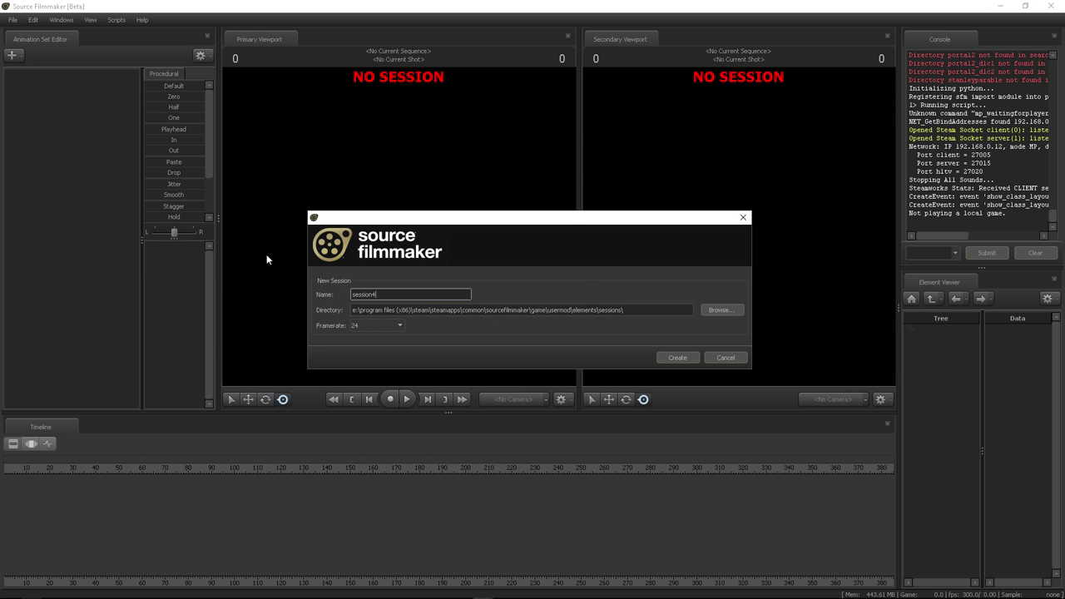
key("ctrl+a")
key("BackSpace")
type("Tutorial")
key("Return")
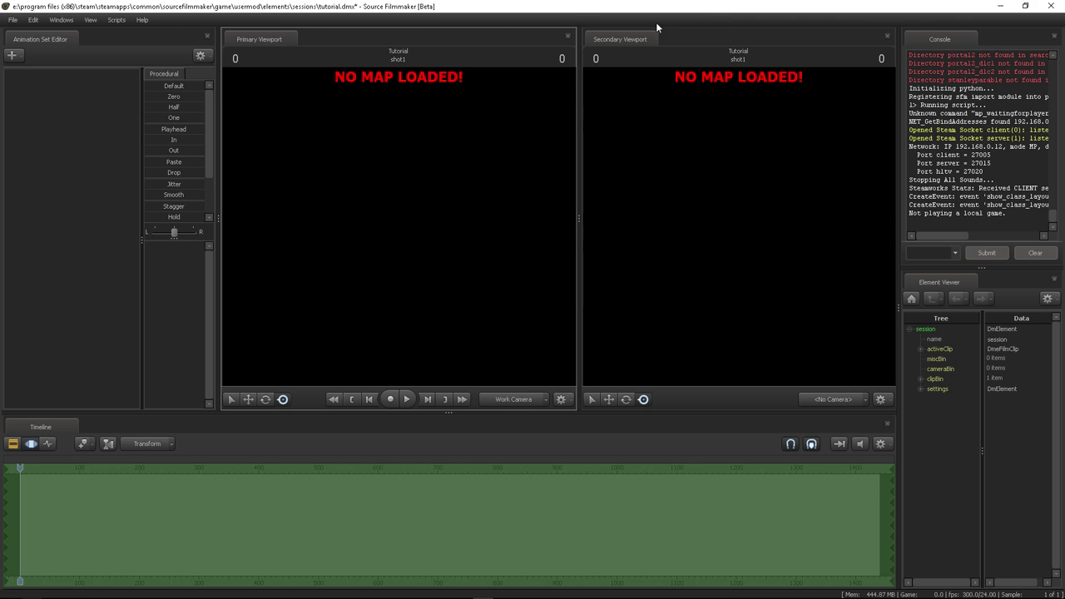
Step: Load the pl_badwater.bsp map, filtering the map list by "badwater"
right_click(375, 184)
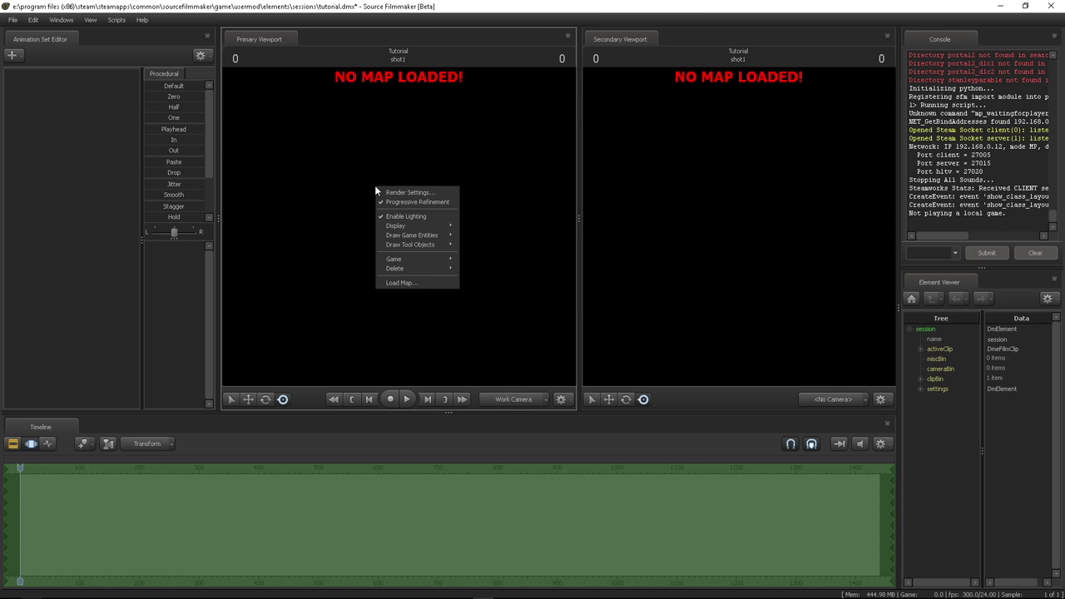
left_click(417, 285)
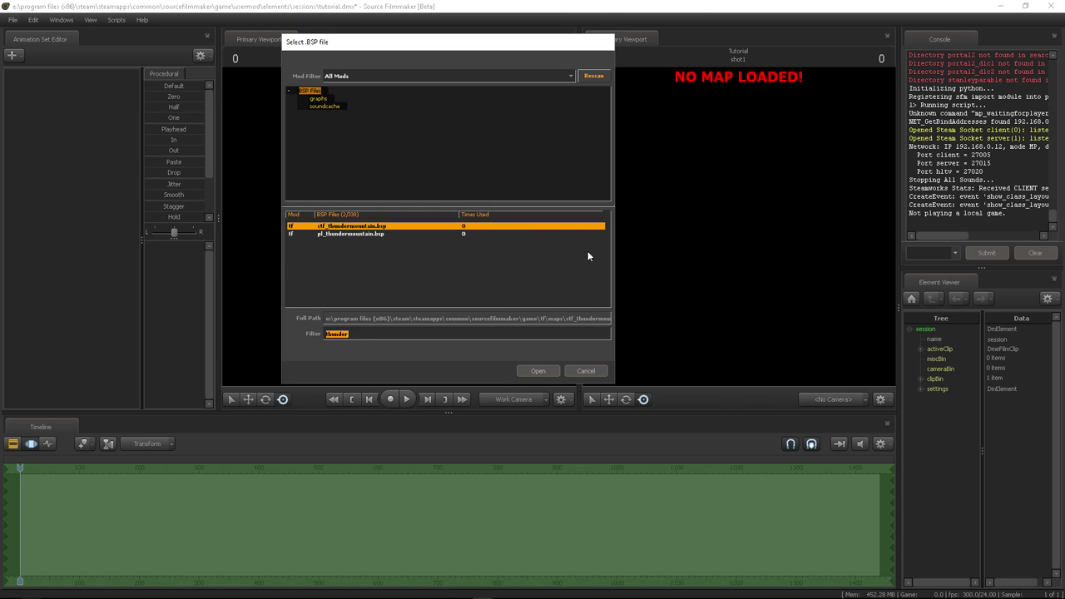
key("BackSpace")
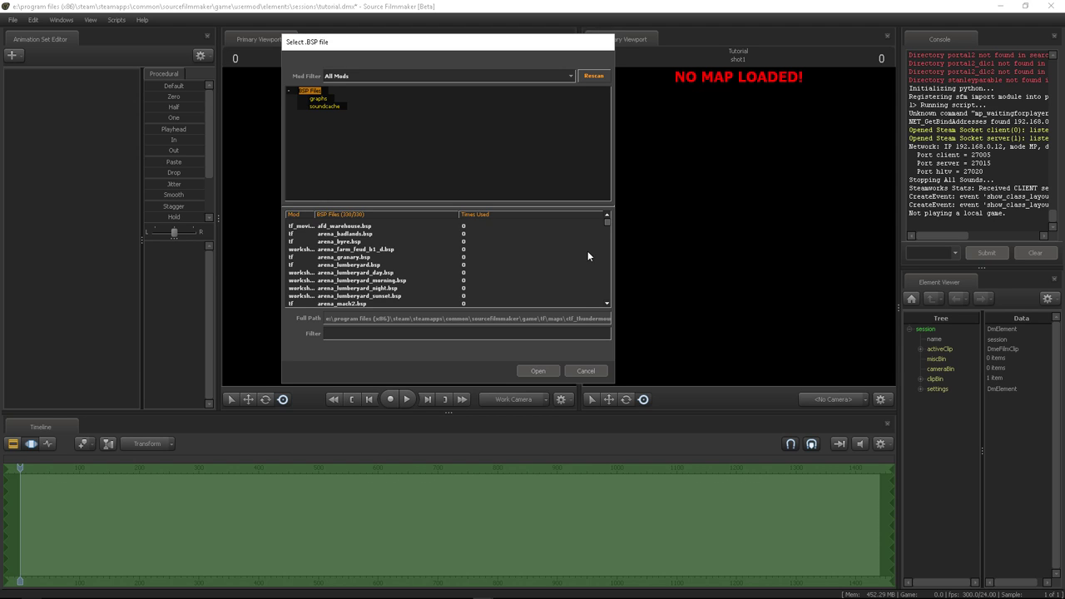
type("badwater")
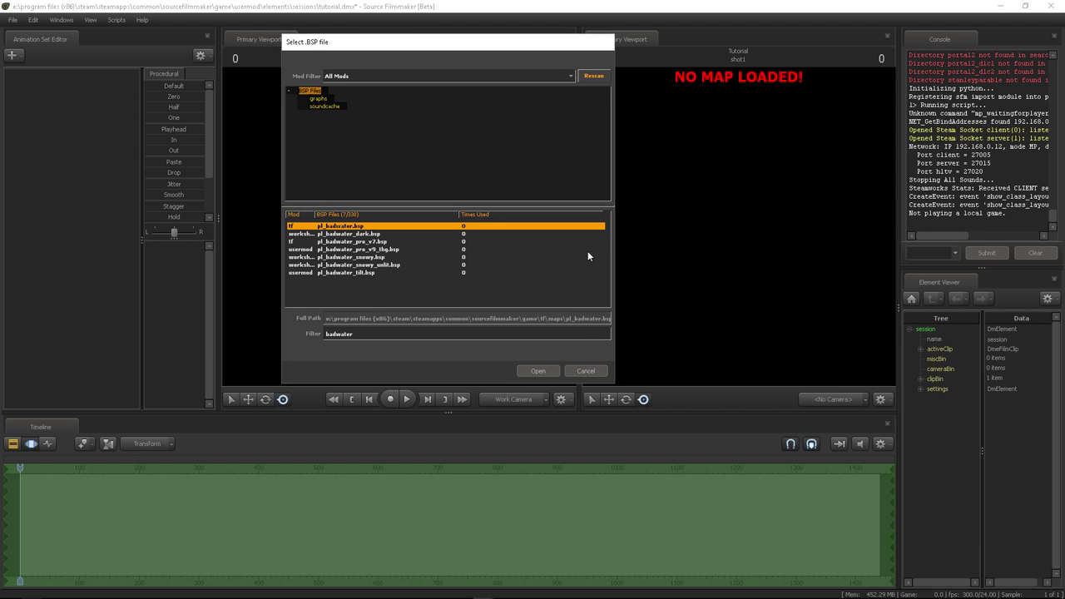
key("Down")
key("Down")
key("Down")
key("Down")
key("Down")
key("Down")
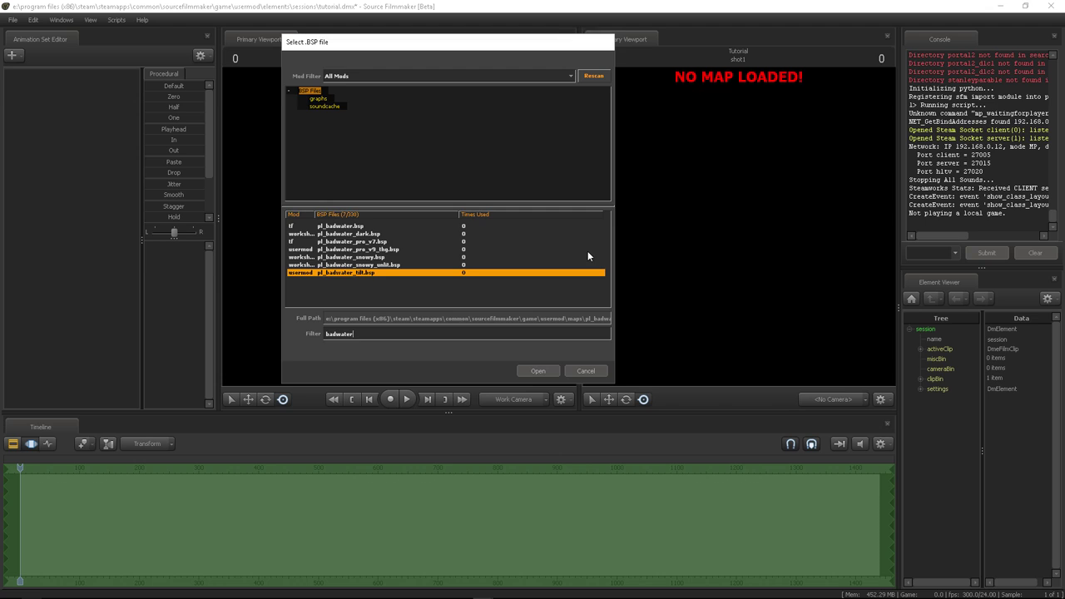
key("Up")
key("Up")
key("Up")
key("Up")
key("Up")
key("Up")
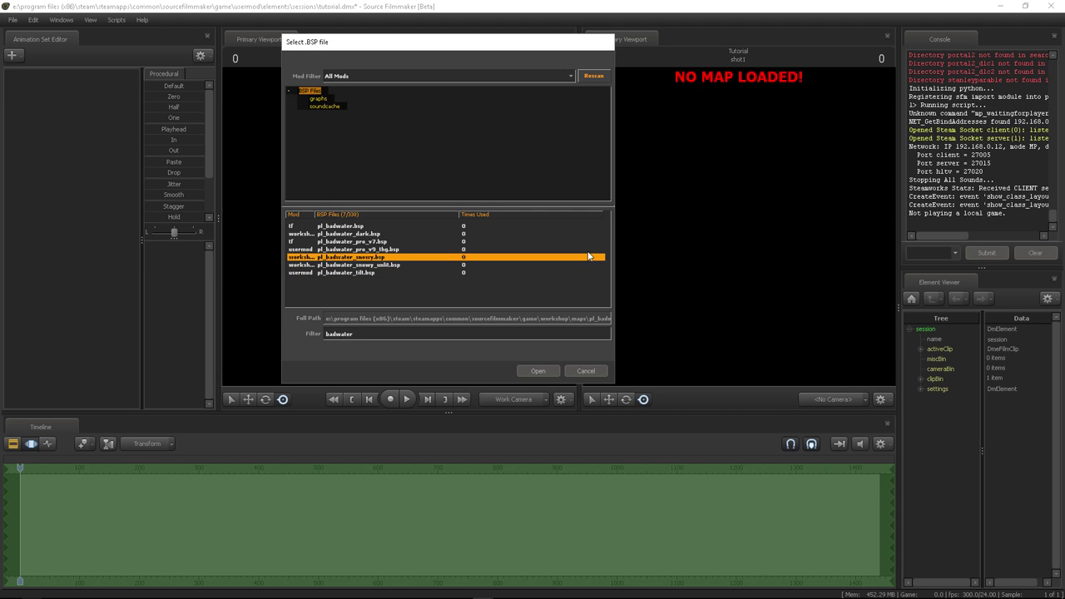
key("Return")
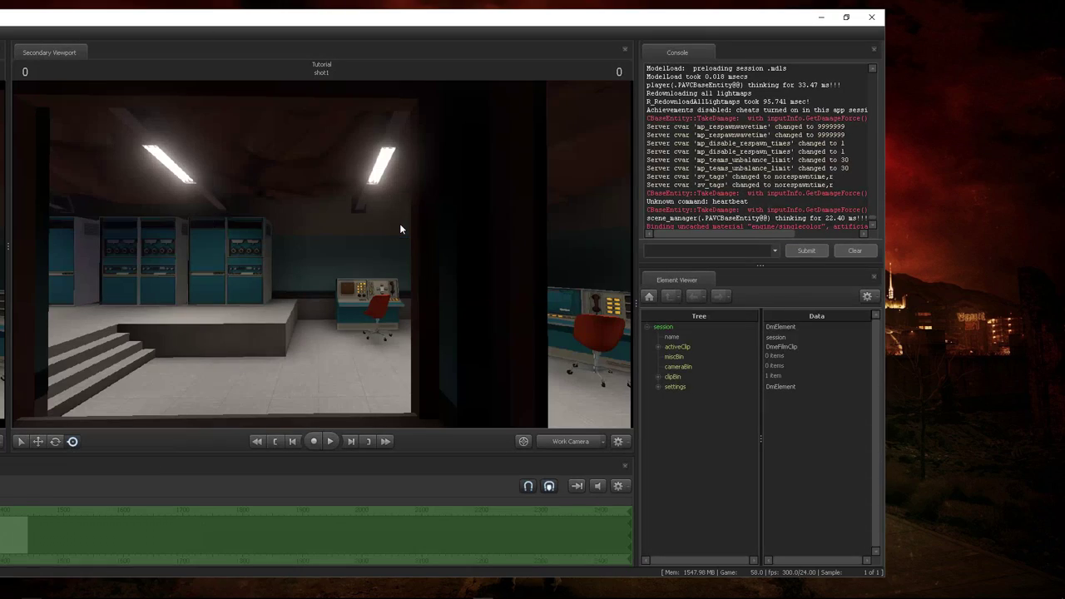
Step: Maximize the window and fly the work camera out to the desert area with the red rocks
double_click(687, 23)
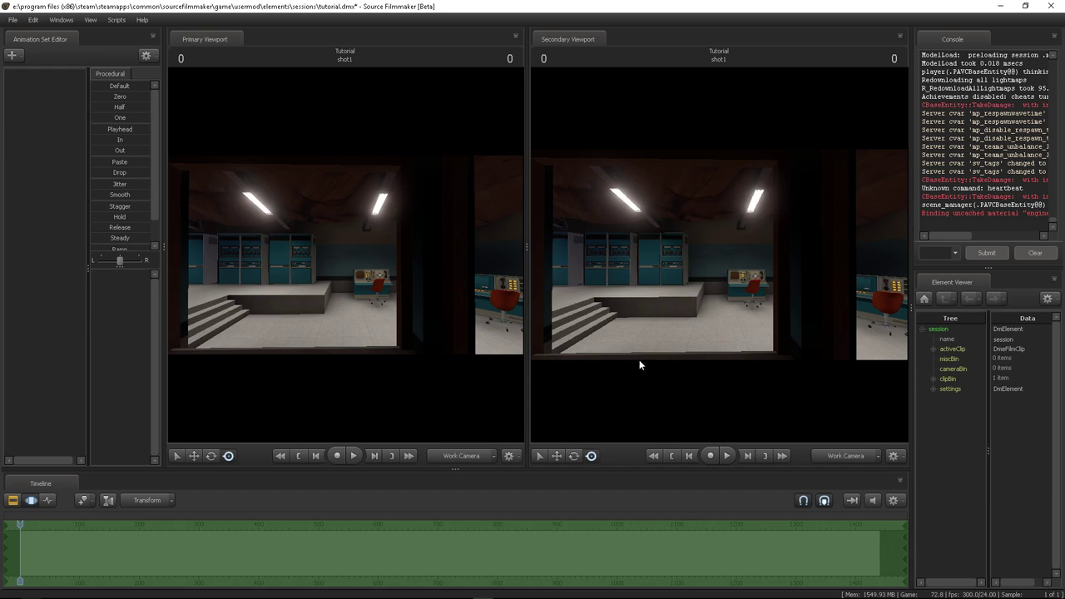
left_click_drag(785, 229, 785, 229)
left_click_drag(329, 181, 295, 226)
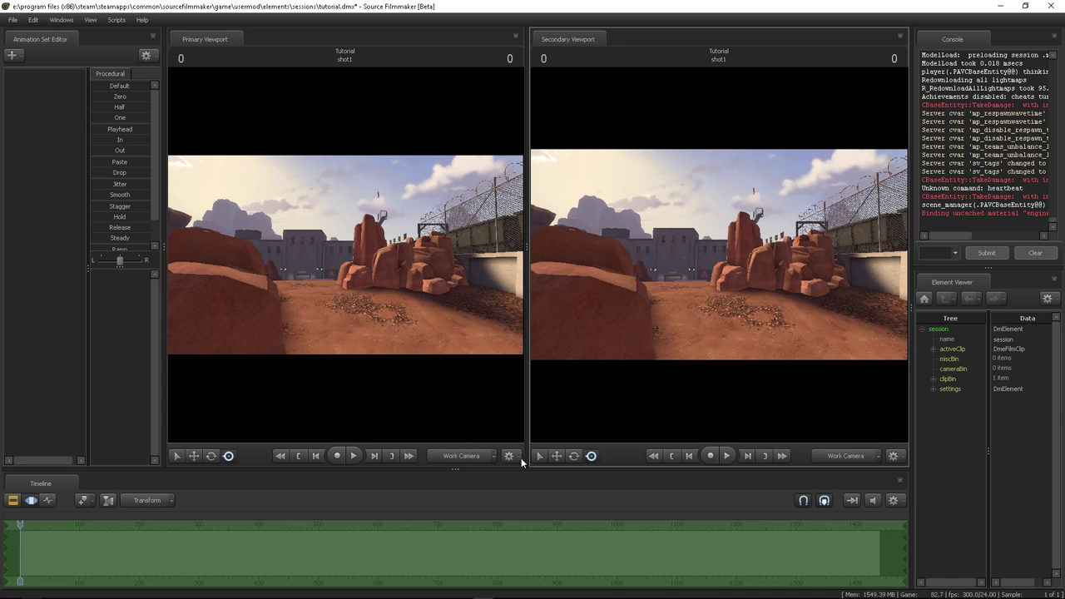
Step: Create a new camera for the primary viewport
left_click(494, 455)
mouse_move(453, 496)
left_click(553, 496)
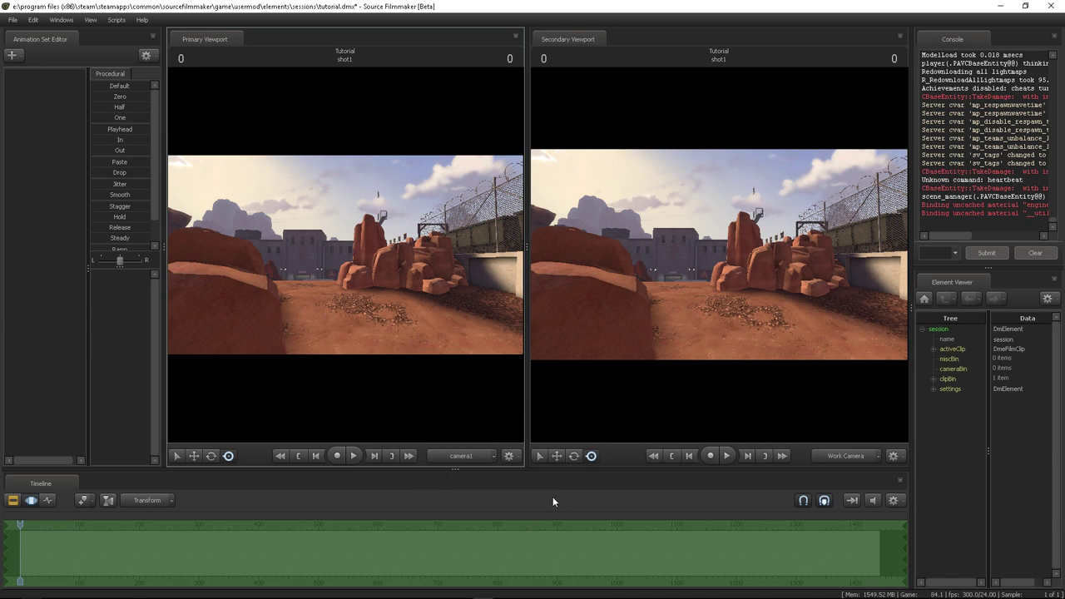
Step: Position camera1 facing the concrete wall and fenced train, and move the work camera to view camera1 from outside
key("w")
left_click_drag(407, 260, 520, 260)
left_click_drag(708, 270, 708, 270)
left_click_drag(718, 230, 718, 229)
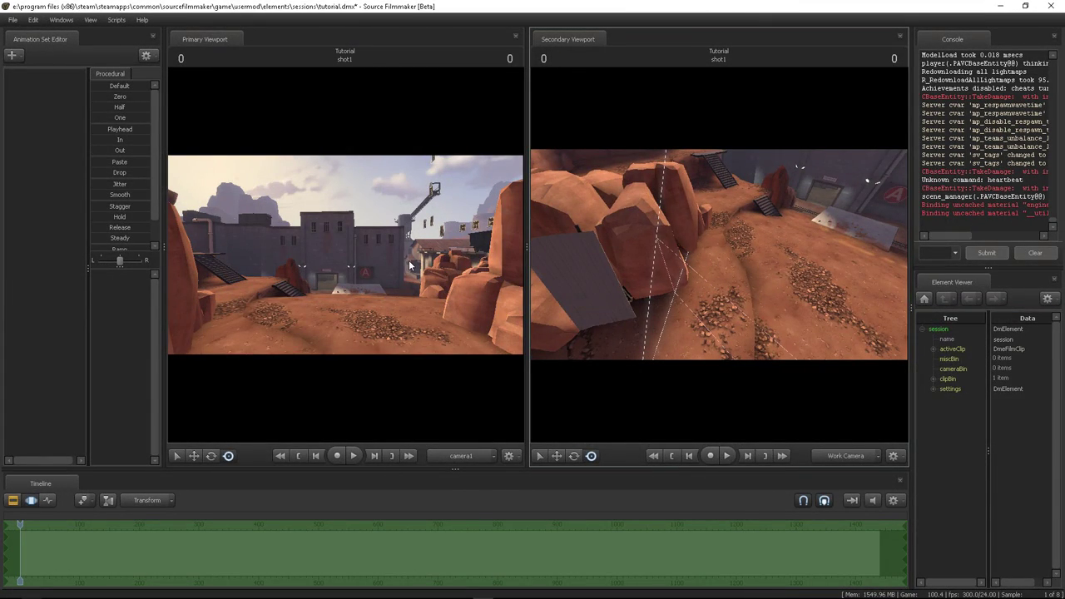
left_click_drag(409, 265, 409, 265)
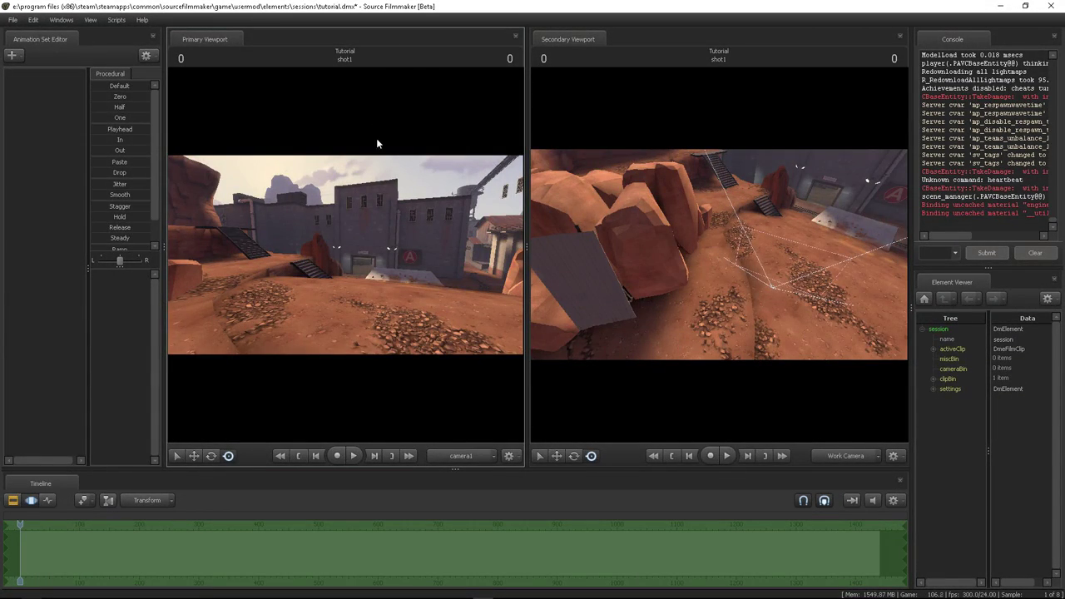
left_click_drag(348, 253, 518, 218)
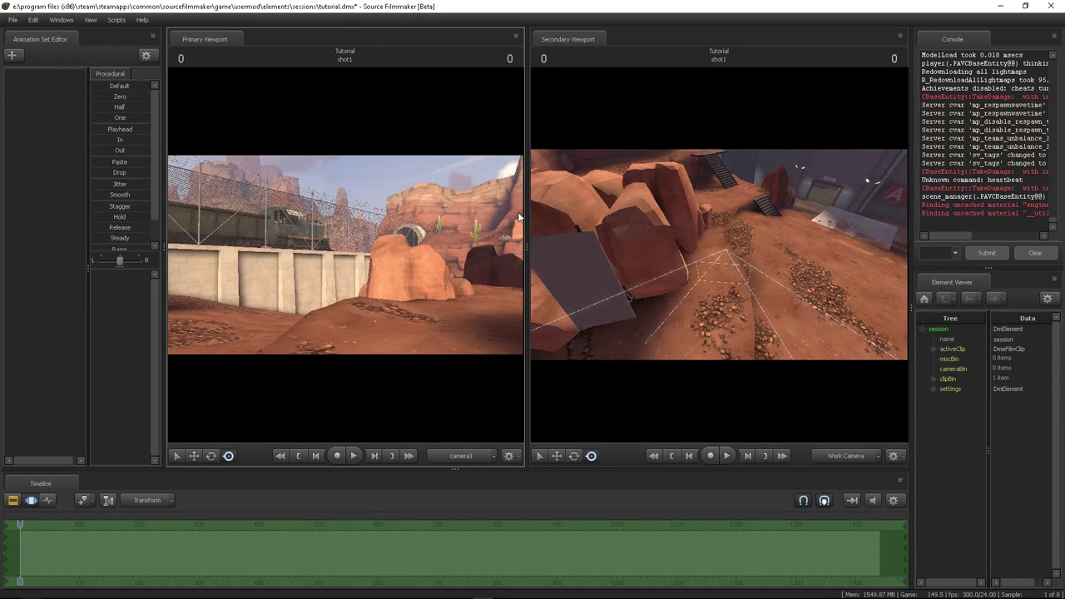
left_click_drag(719, 255, 718, 254)
left_click_drag(549, 218, 614, 168)
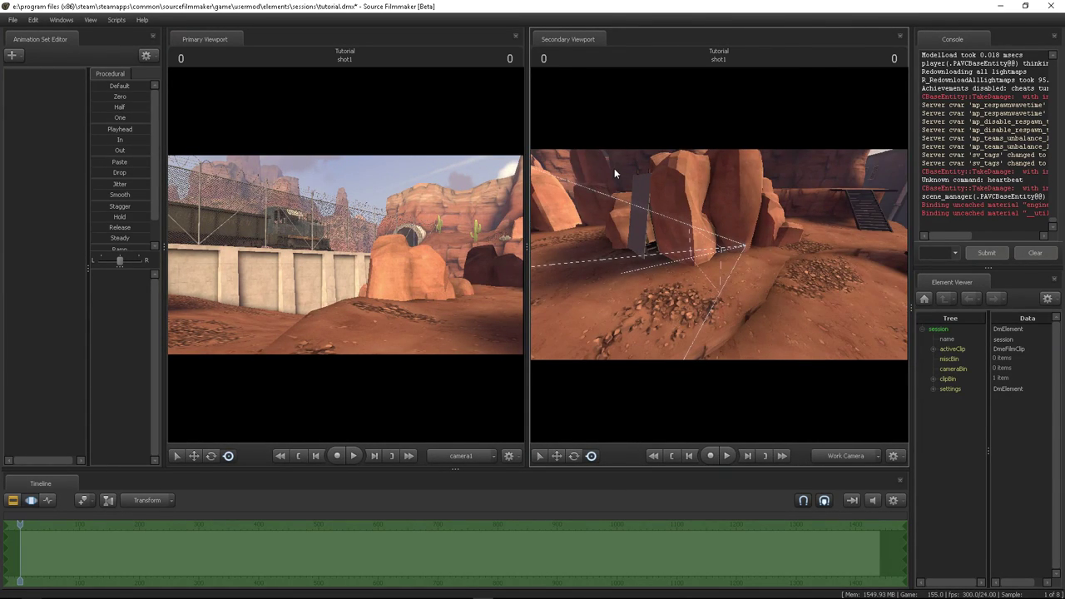
Step: Enable drawing of Other Entities from the game in the primary viewport
right_click(465, 185)
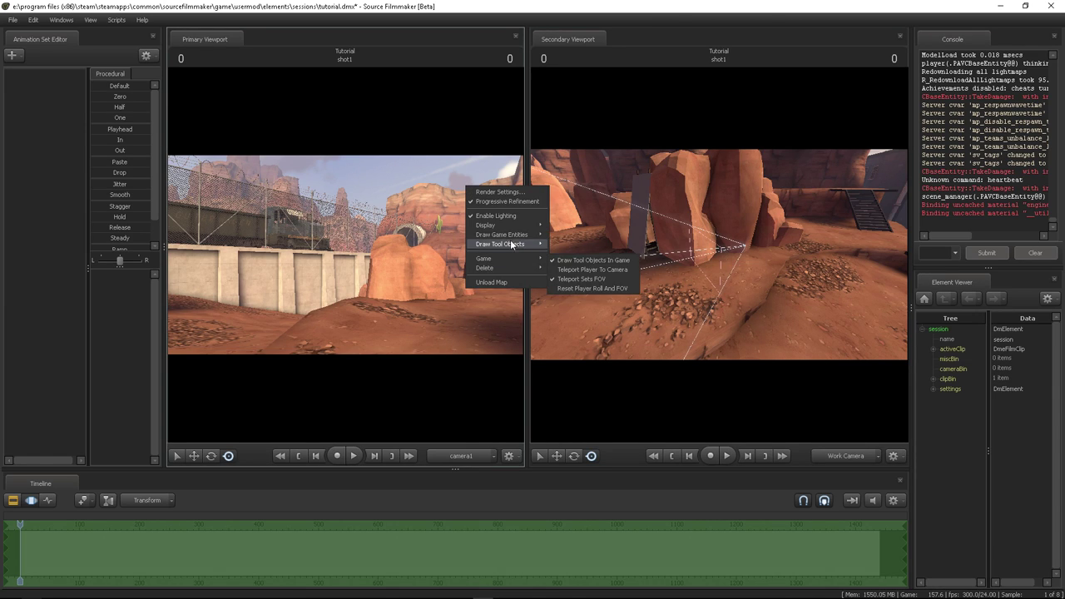
mouse_move(503, 236)
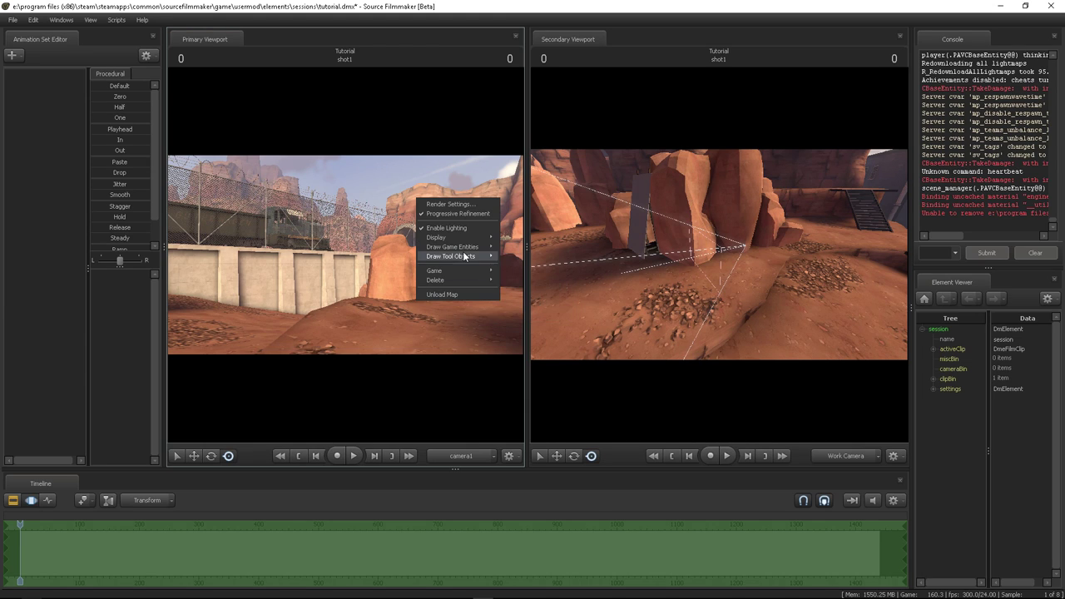
mouse_move(477, 247)
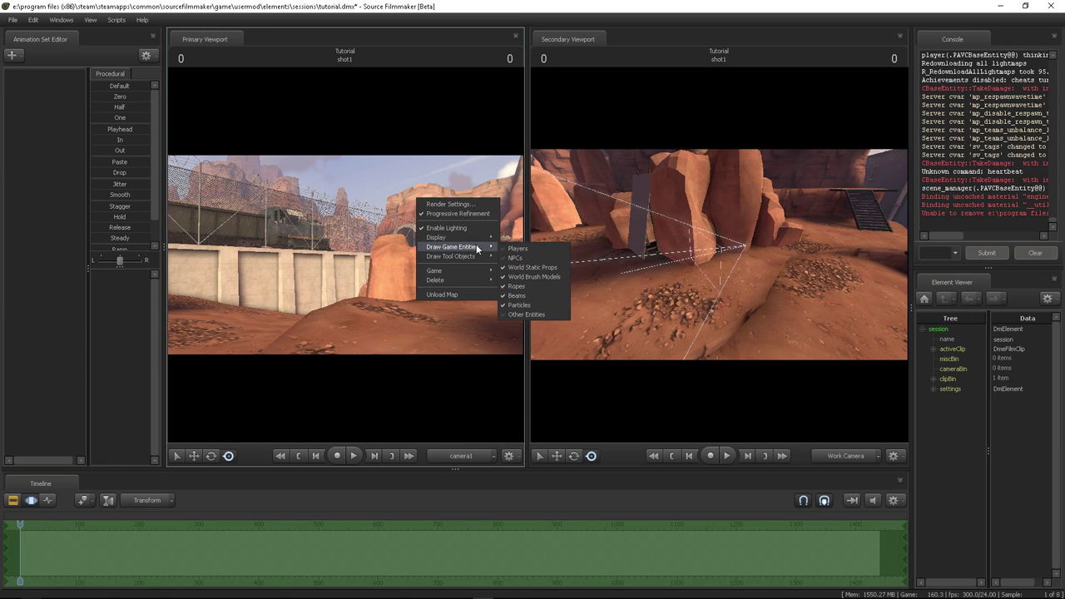
left_click(537, 313)
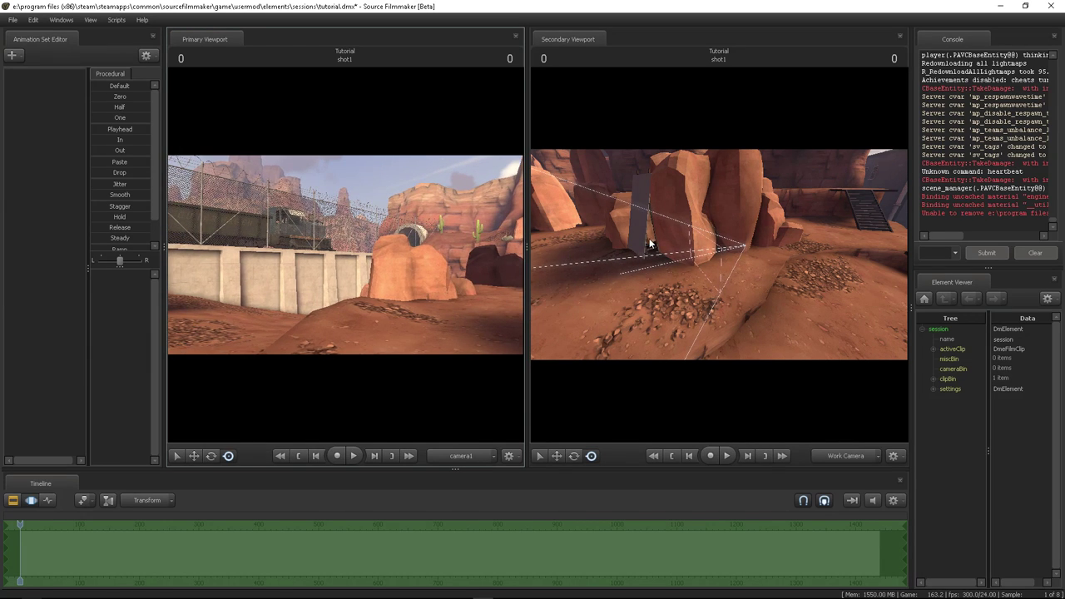
Step: Enable drawing of Other Entities in the secondary viewport, check the setting, and move the work camera back behind camera1
mouse_move(652, 244)
left_mouse_down()
mouse_move(583, 247)
mouse_move(720, 254)
left_mouse_up()
key("w")
right_click(721, 254)
mouse_move(758, 306)
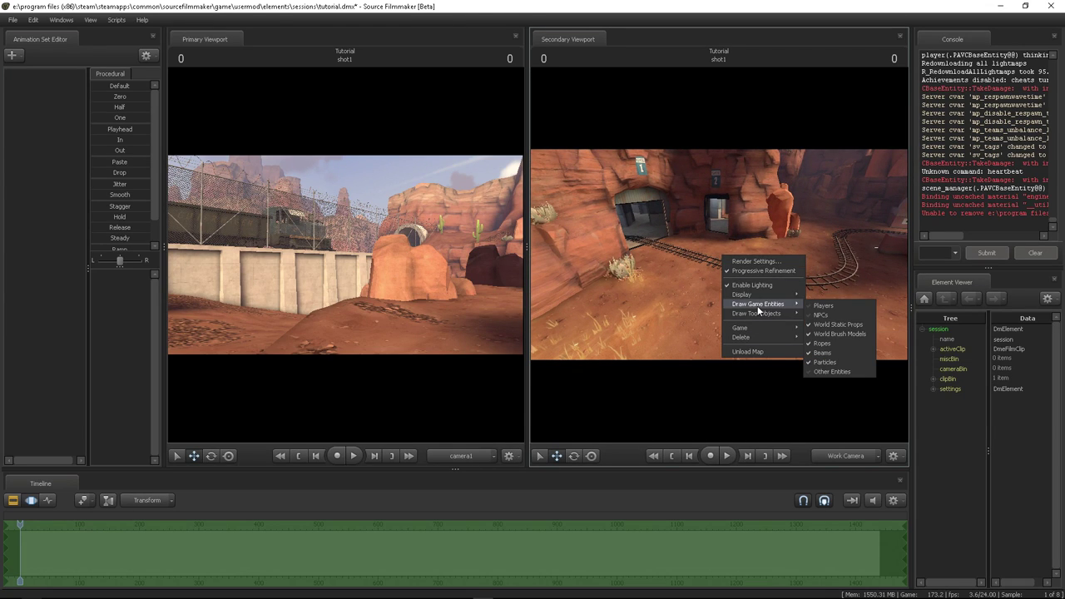
left_click(853, 372)
mouse_move(799, 325)
left_mouse_down()
mouse_move(882, 292)
mouse_move(815, 291)
mouse_move(732, 341)
mouse_move(707, 328)
mouse_move(719, 316)
mouse_move(840, 287)
mouse_move(723, 283)
mouse_move(749, 260)
mouse_move(720, 256)
left_mouse_up()
right_click(720, 256)
mouse_move(775, 310)
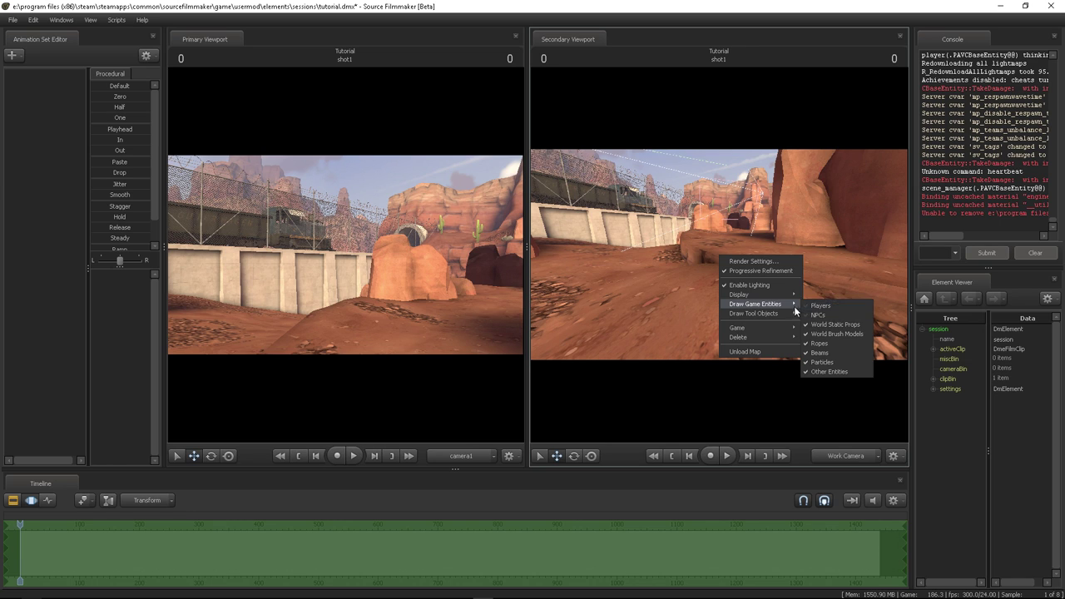
left_click_drag(760, 252, 701, 238)
key("s")
Step: In the primary viewport's render settings, turn off Motion Blur and override the Depth Of Field samples to 512
right_click(365, 195)
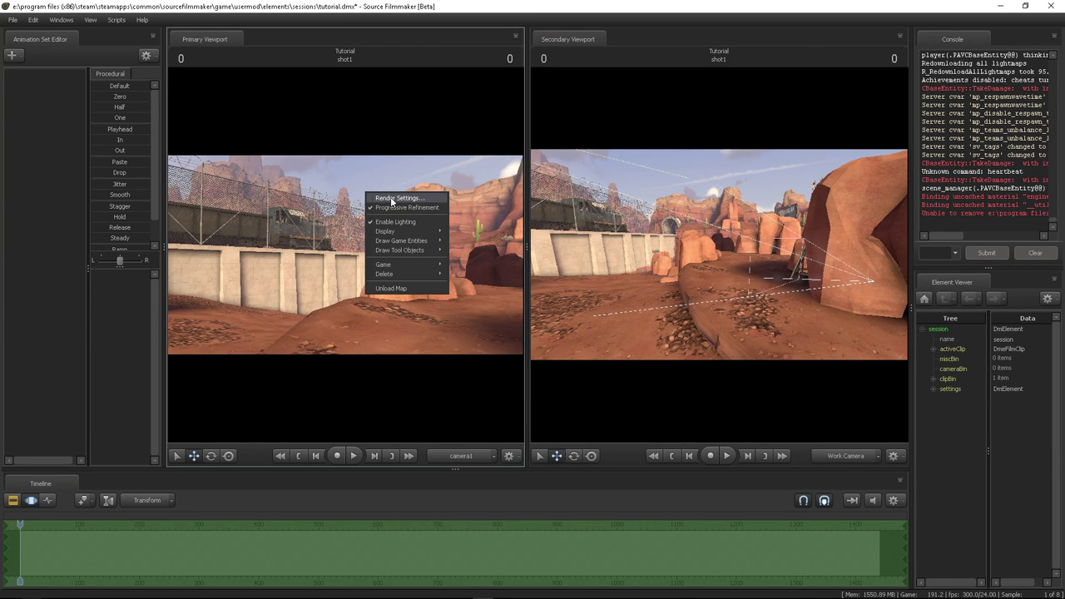
left_click(413, 199)
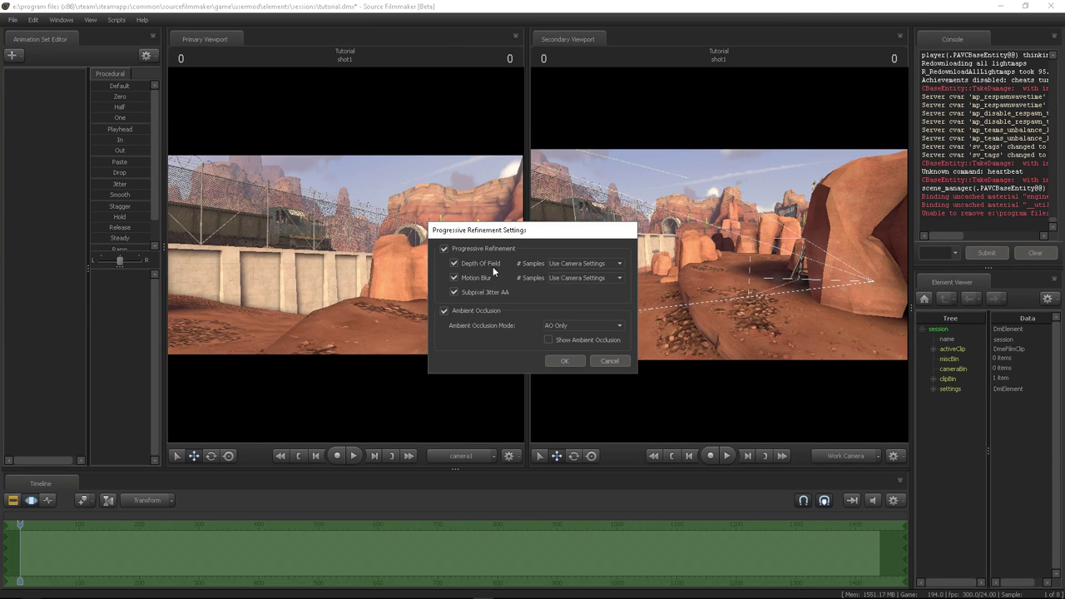
left_click(455, 278)
left_click(586, 264)
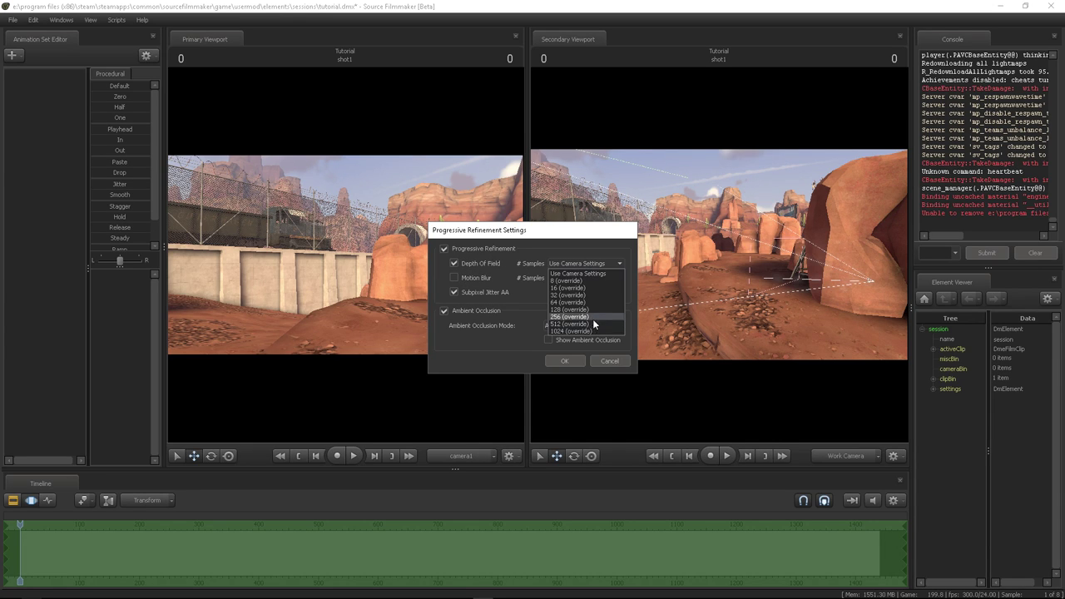
left_click(597, 324)
left_click(596, 261)
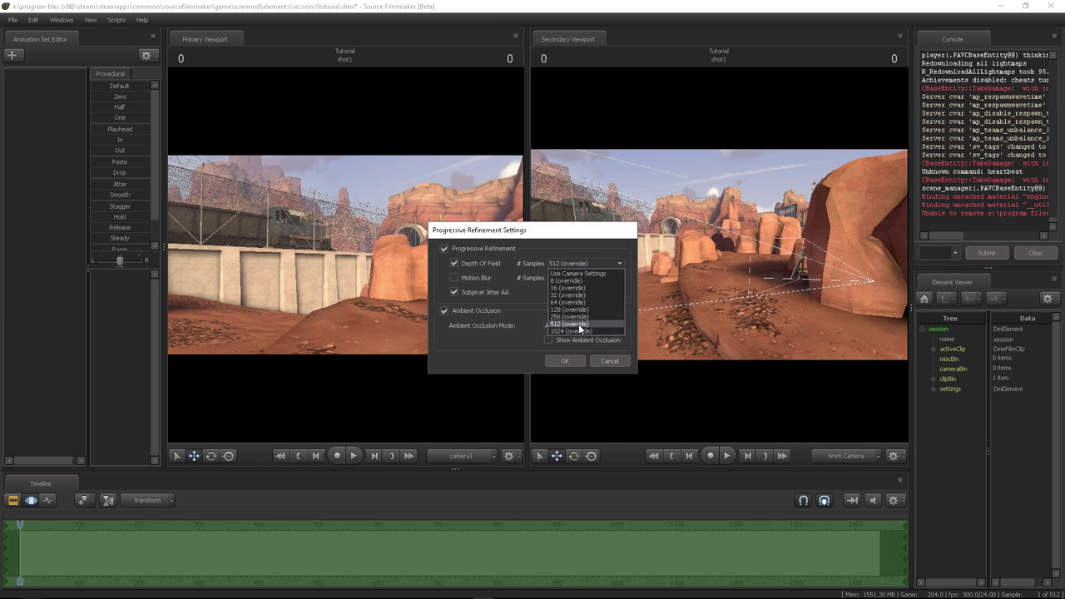
left_click(580, 325)
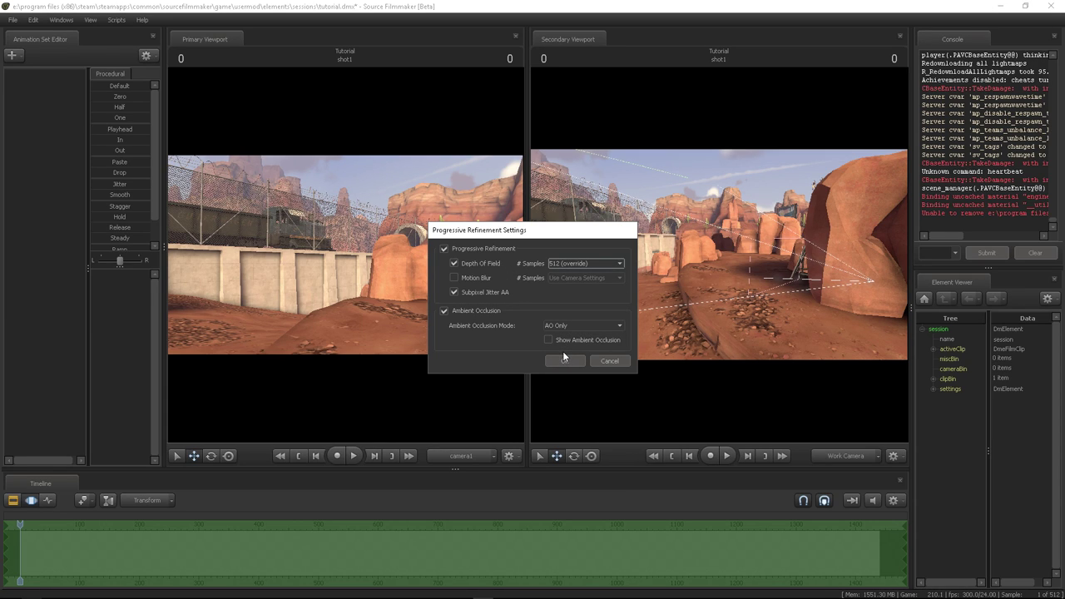
left_click(591, 262)
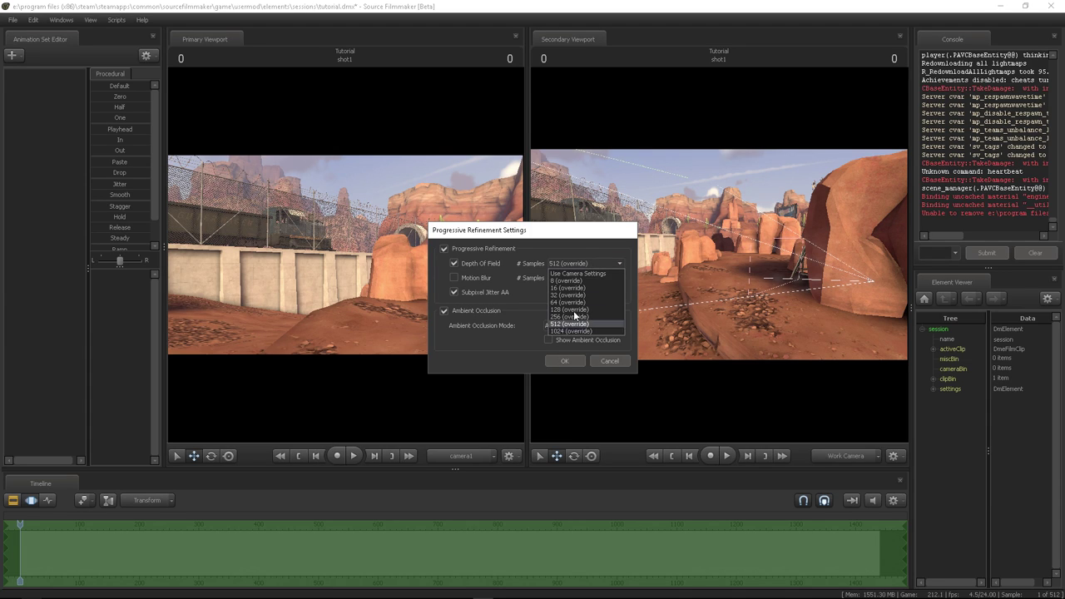
left_click(581, 280)
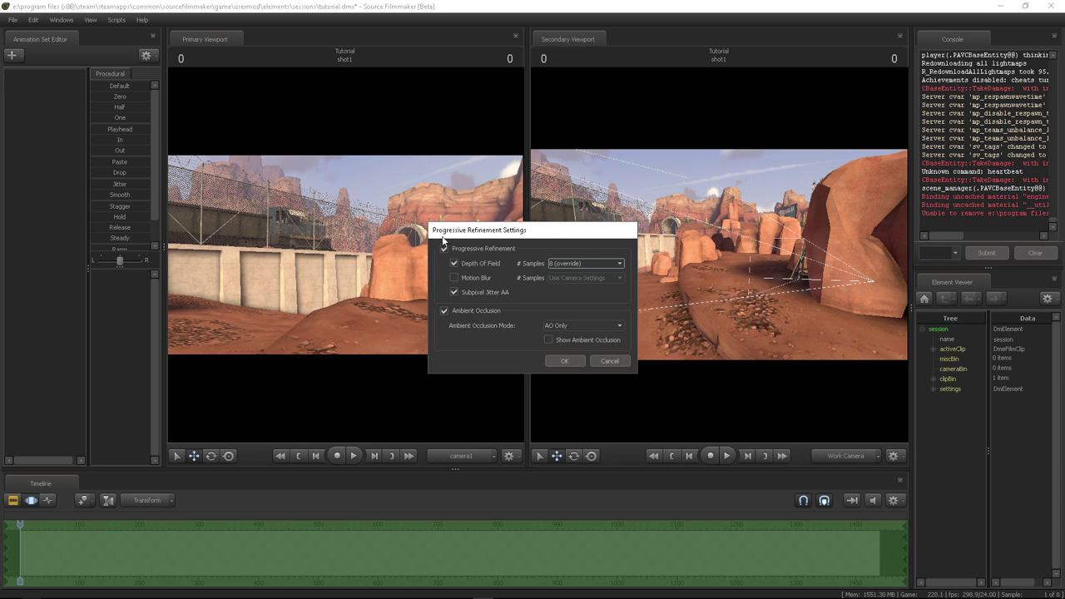
left_click(585, 263)
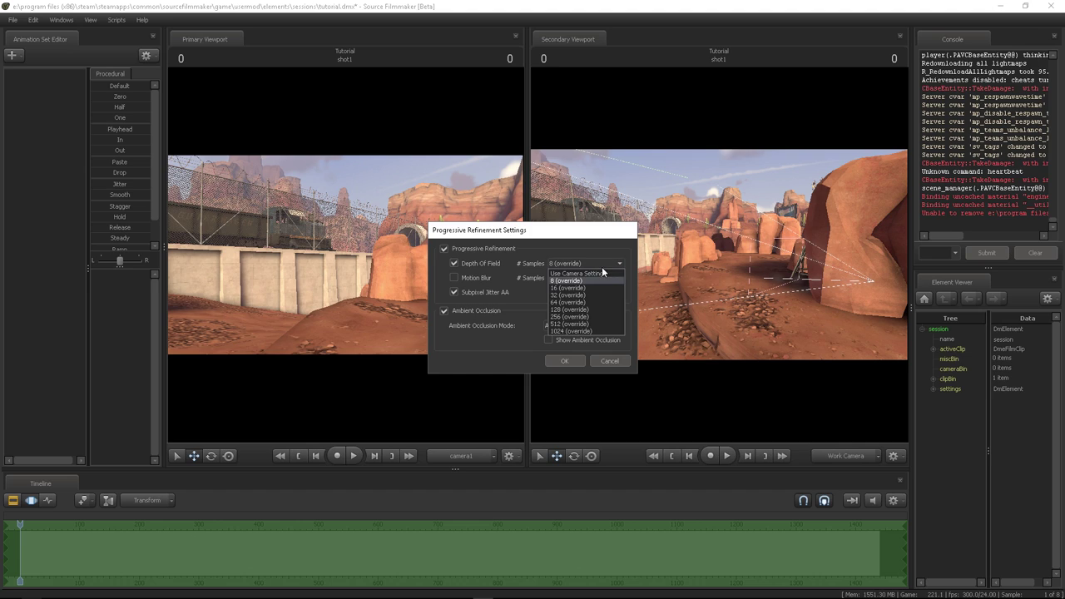
left_click(594, 324)
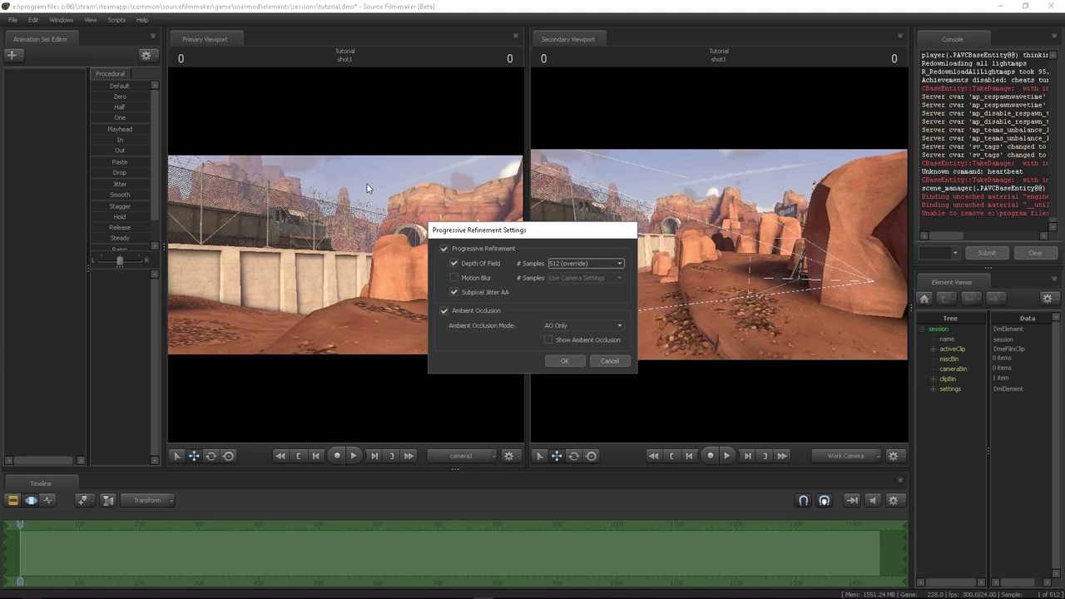
left_click(571, 361)
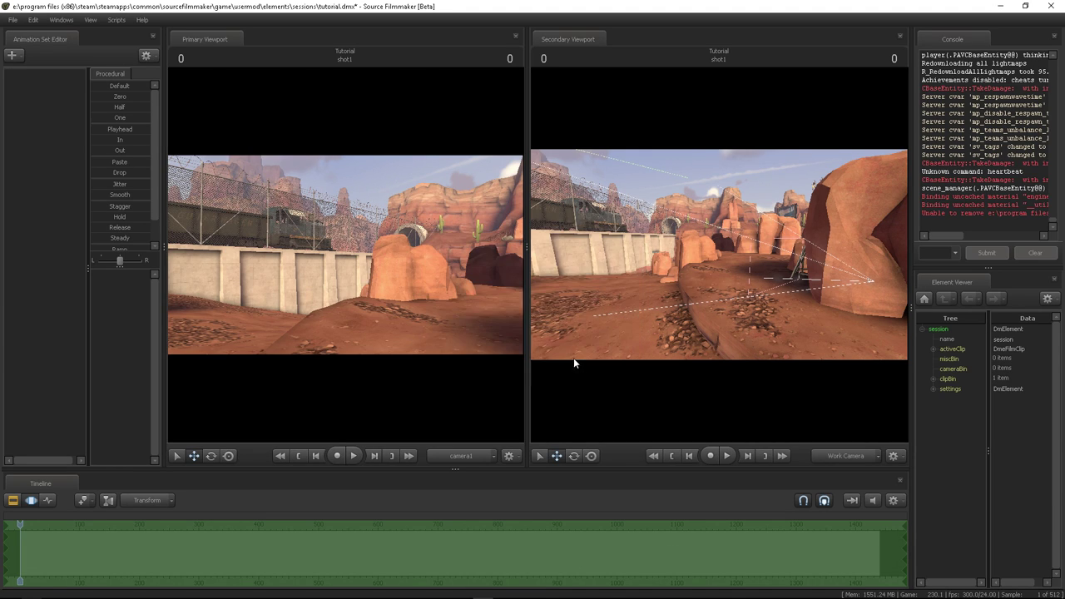
Step: Toggle Progressive Refinement off in the primary viewport
left_click_drag(634, 232, 627, 248)
right_click(426, 202)
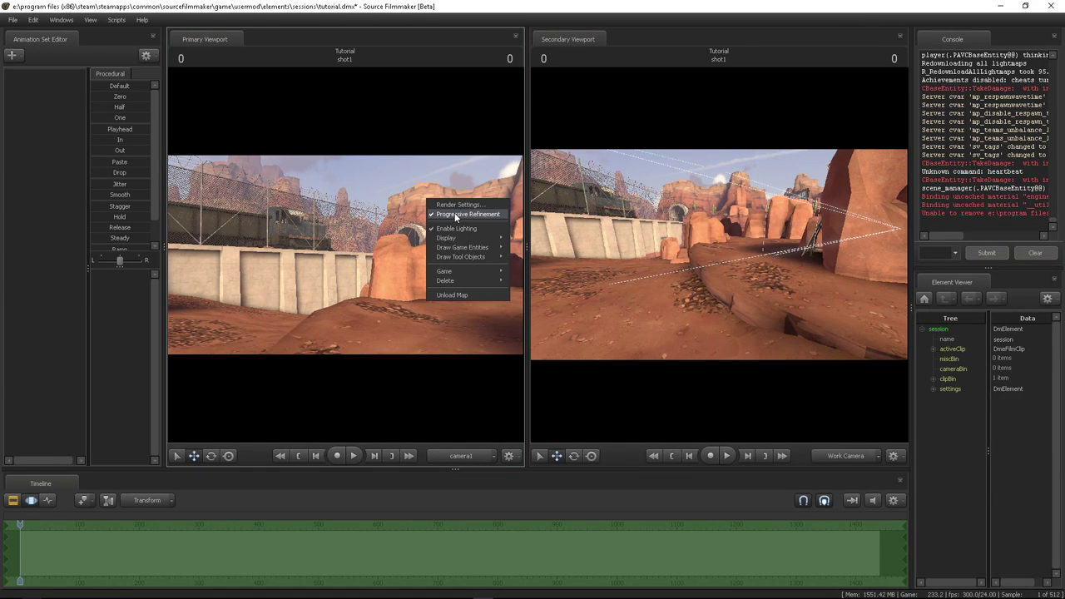
left_click(454, 215)
Step: Turn off Enable Lighting from the secondary viewport and look around the unlit map with the work camera
left_click_drag(686, 243, 725, 256)
right_click(725, 256)
left_click(750, 265)
right_click(750, 264)
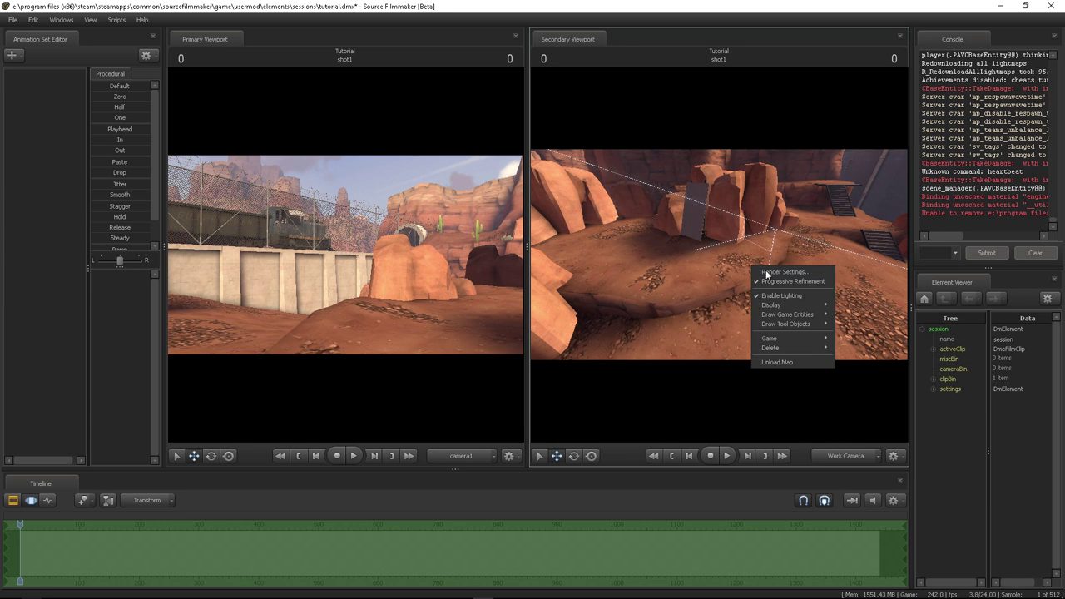
left_click(768, 295)
left_click_drag(768, 296, 730, 268)
right_click(723, 259)
left_click(658, 254)
left_click_drag(669, 257, 637, 254)
key("w")
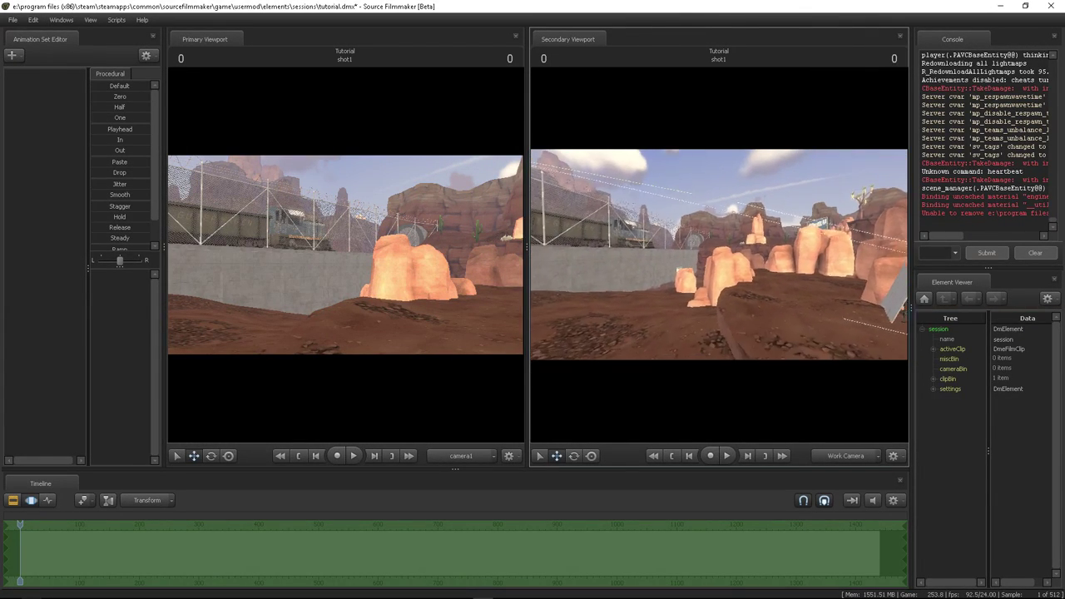
Step: Turn Enable Lighting back on and move the work camera back behind camera1
right_click(719, 254)
left_click(758, 284)
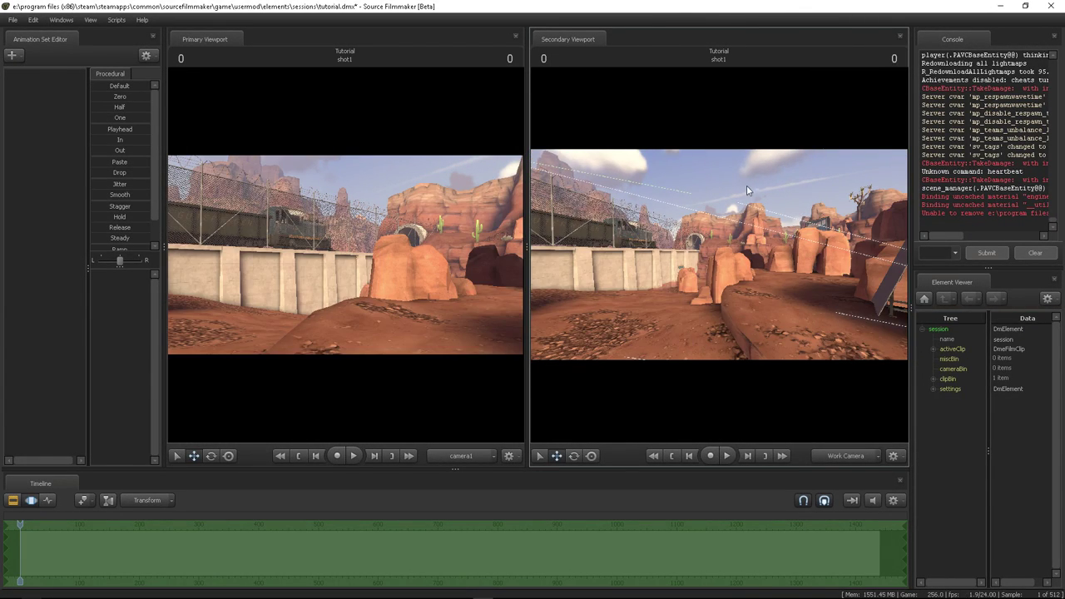
left_click_drag(745, 283, 718, 253)
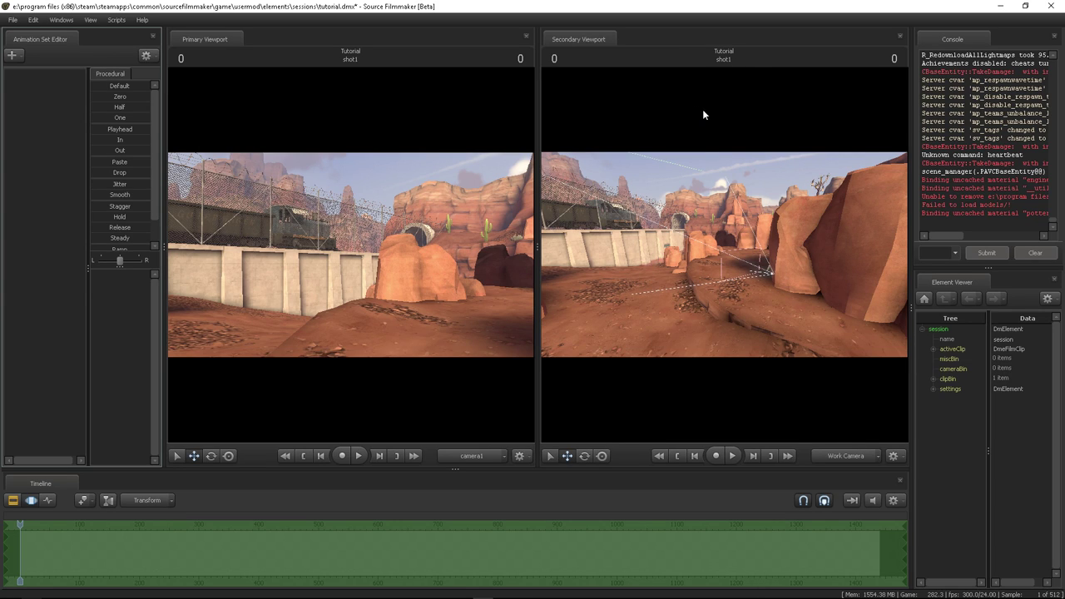
Step: Compare the timeline's Clip Editor and Motion Editor modes, finishing in the Motion Editor
key("F2")
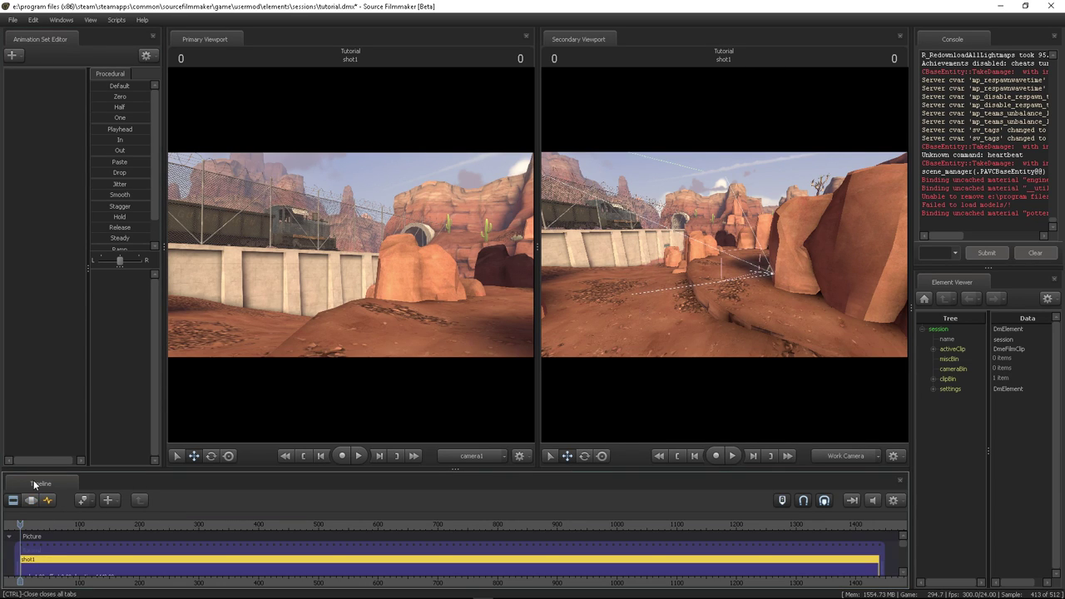
left_click(30, 501)
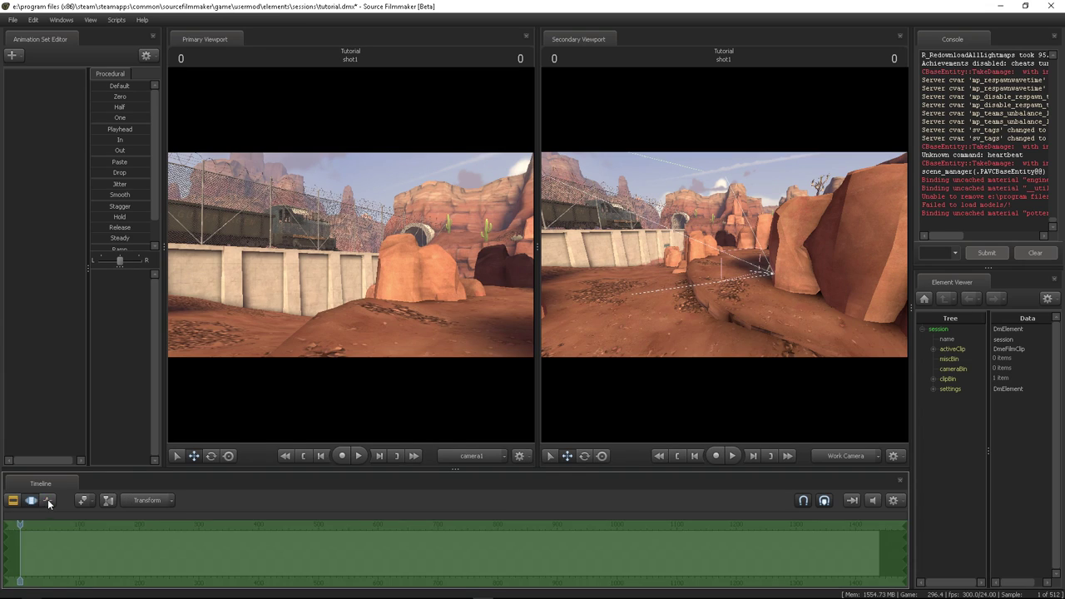
left_click(14, 500)
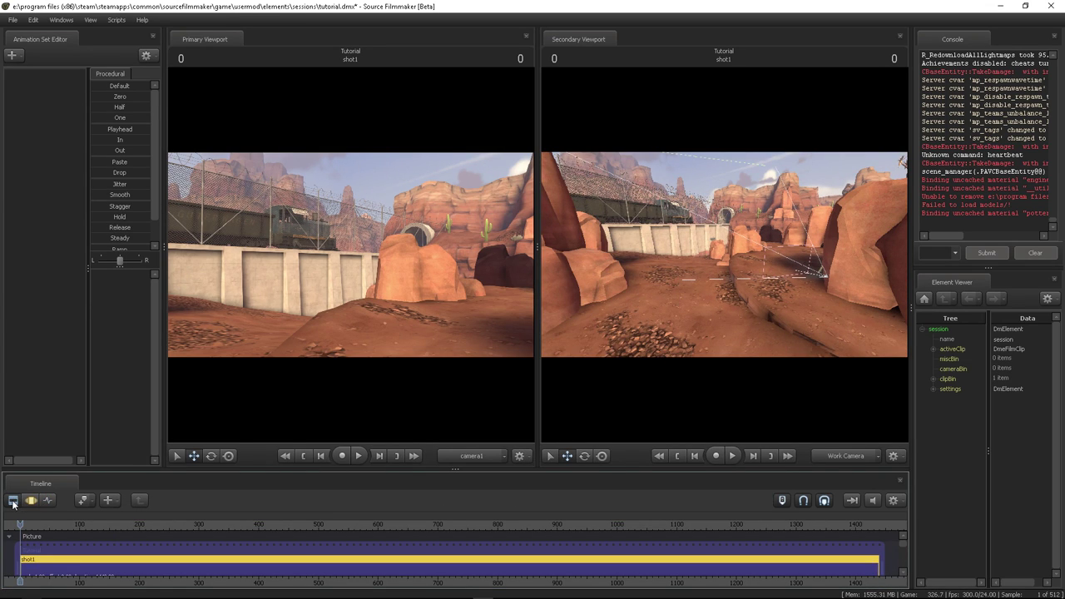
left_click(31, 501)
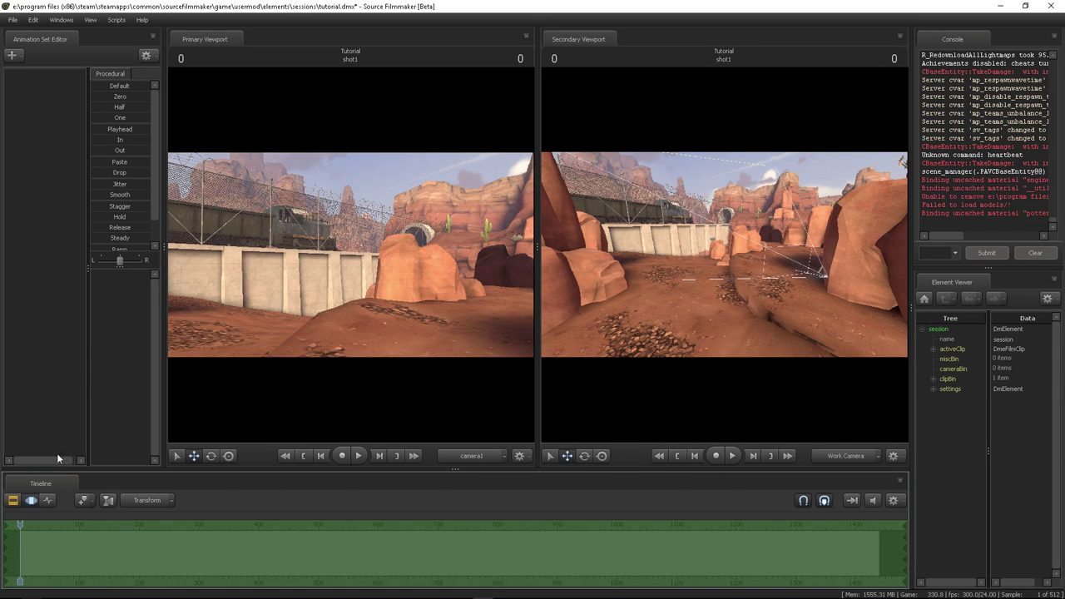
left_click(14, 500)
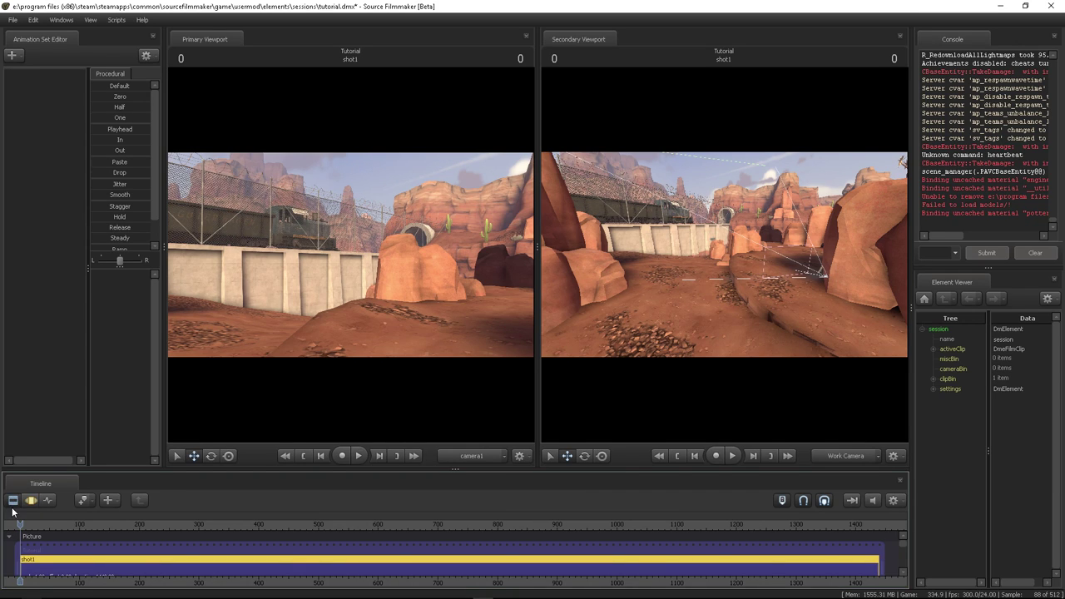
left_click(29, 500)
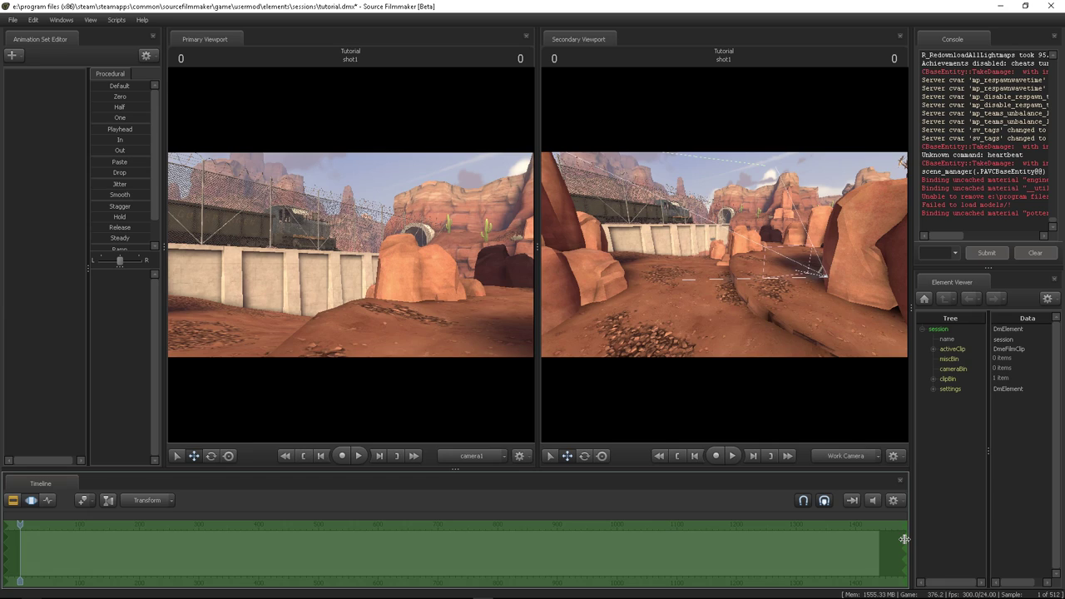
Step: Try moving the start of the Motion Editor time selection to about frame 285, and undo it
left_click_drag(6, 537, 190, 539)
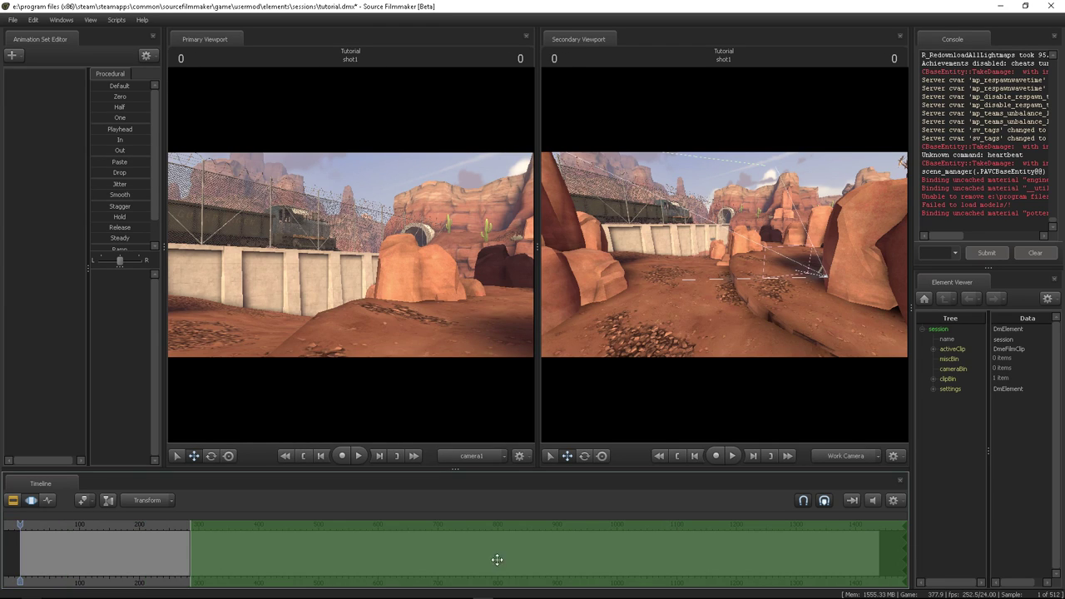
key("ctrl+z")
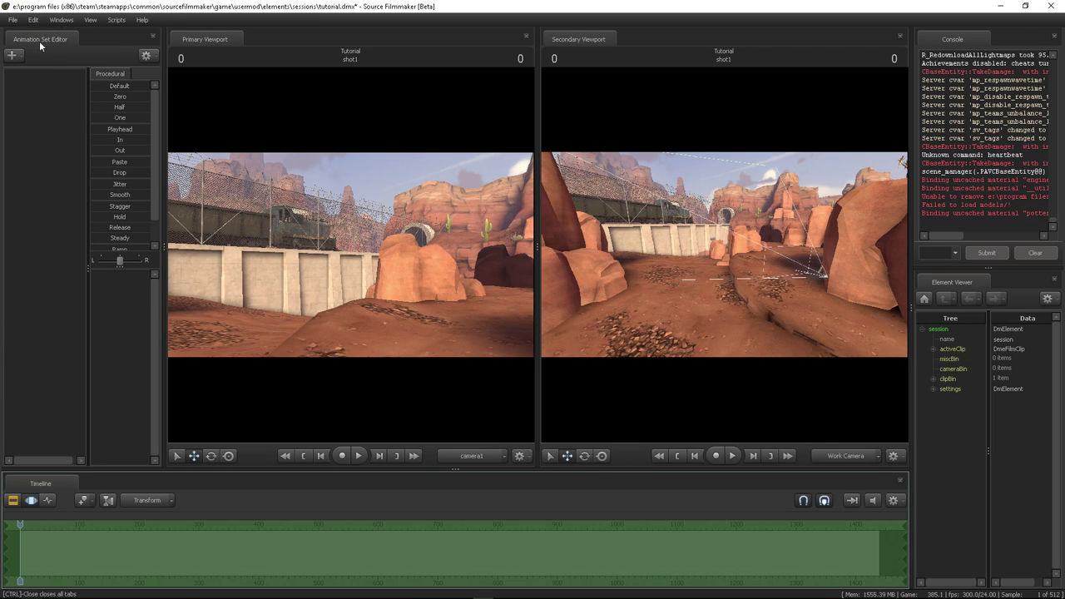
Step: Start an animation set for a new model and filter the MDL files for "hwm scout"
right_click(47, 146)
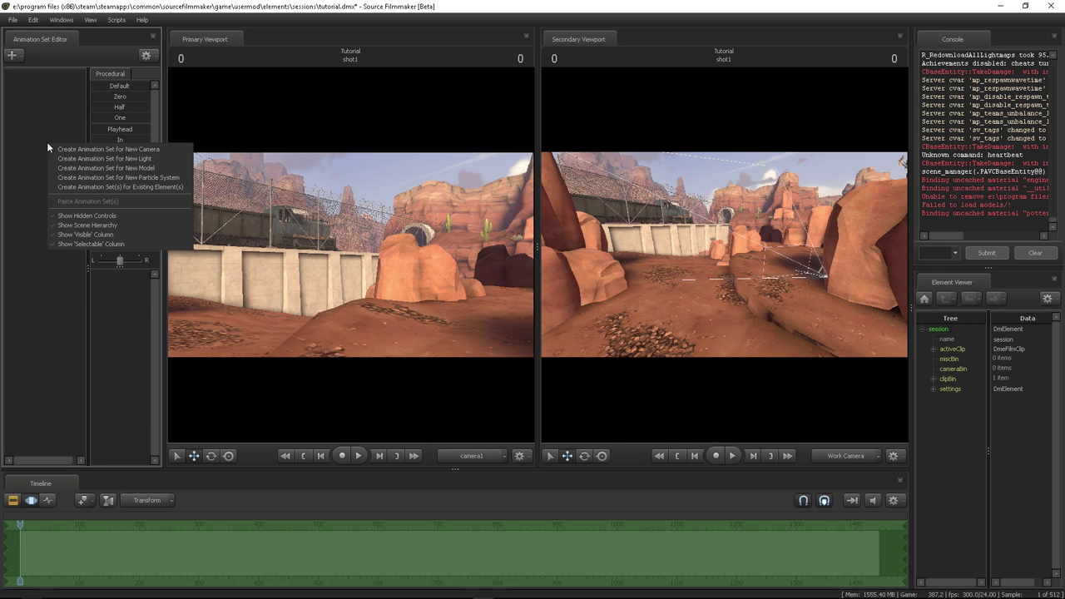
left_click(148, 169)
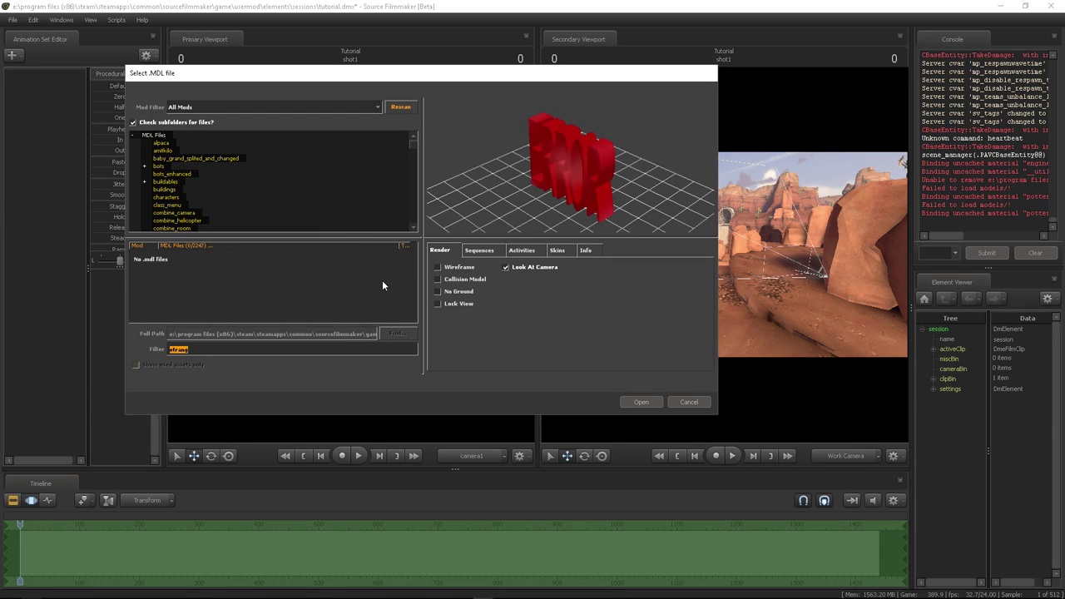
type("h")
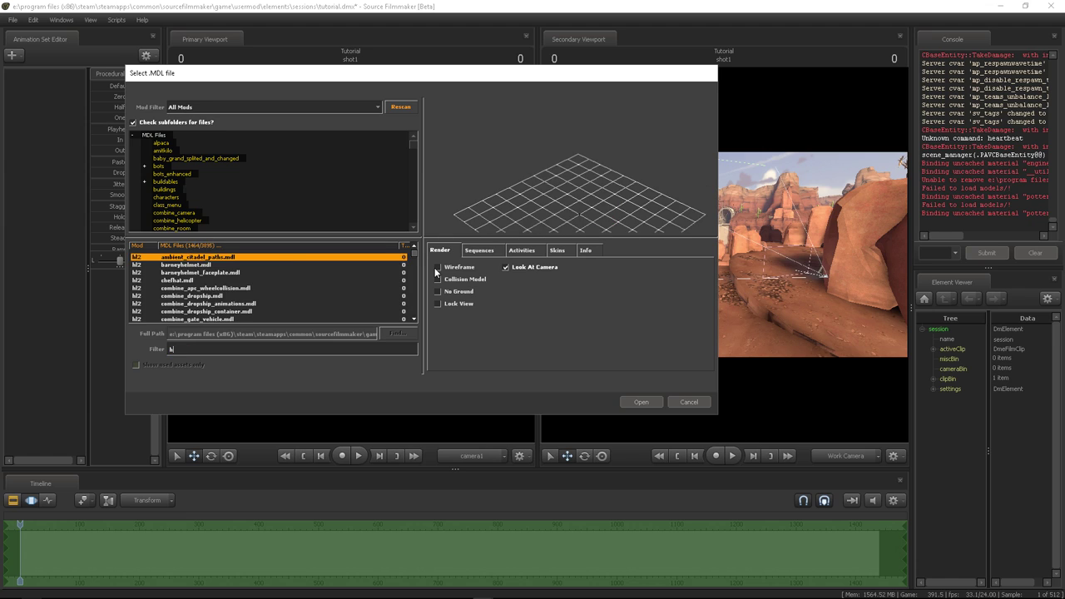
type("wm scout")
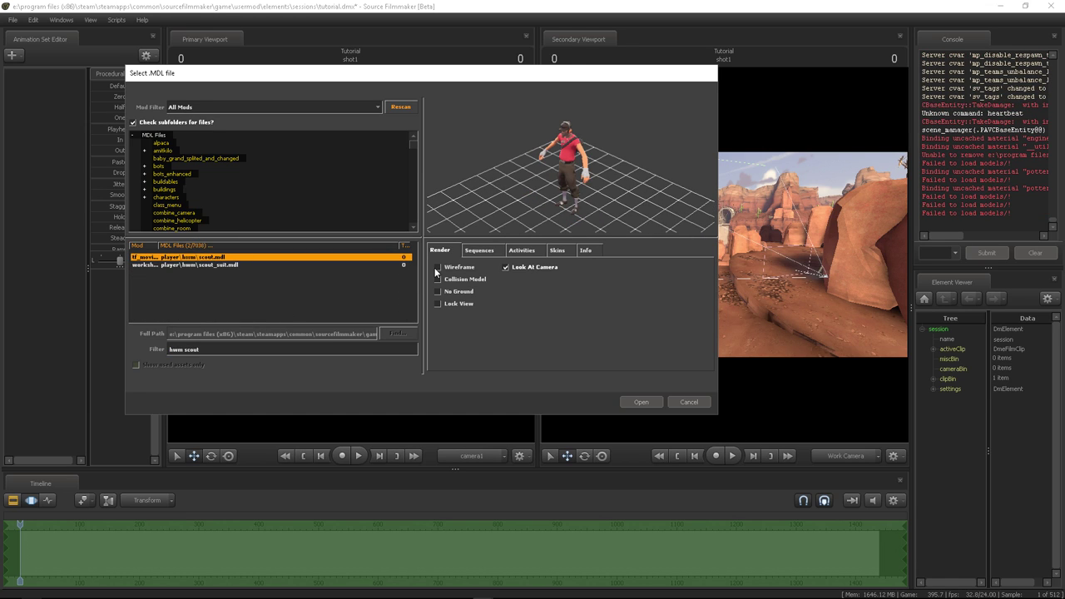
Step: Reduce the model filter to "scout" and examine the regular player\scout.mdl in the preview
key("BackSpace")
key("BackSpace")
key("BackSpace")
key("BackSpace")
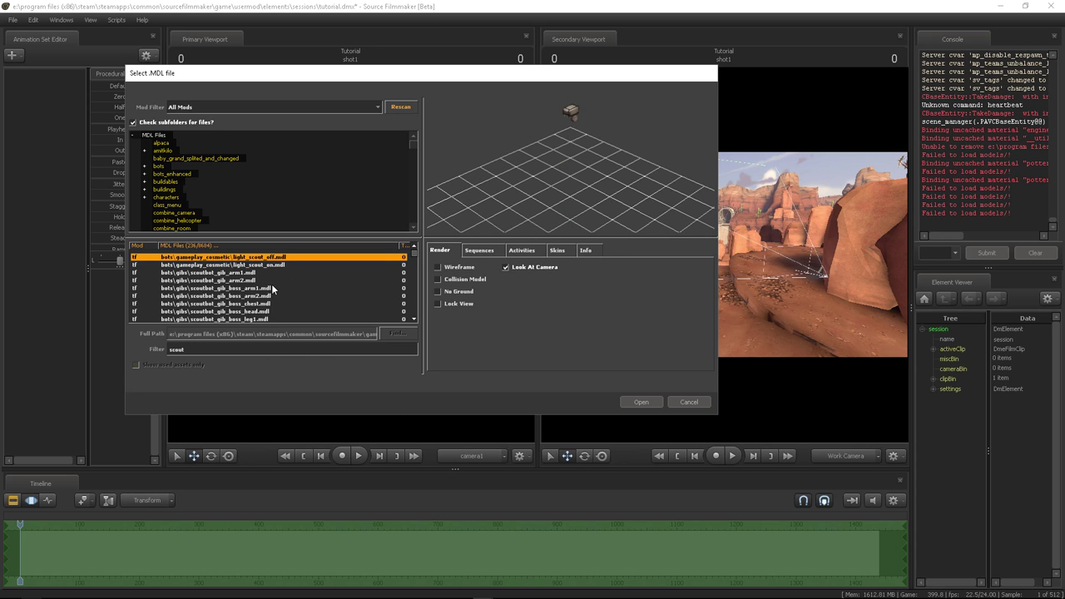
scroll(280, 274, "down", 15)
left_click_drag(413, 272, 412, 299)
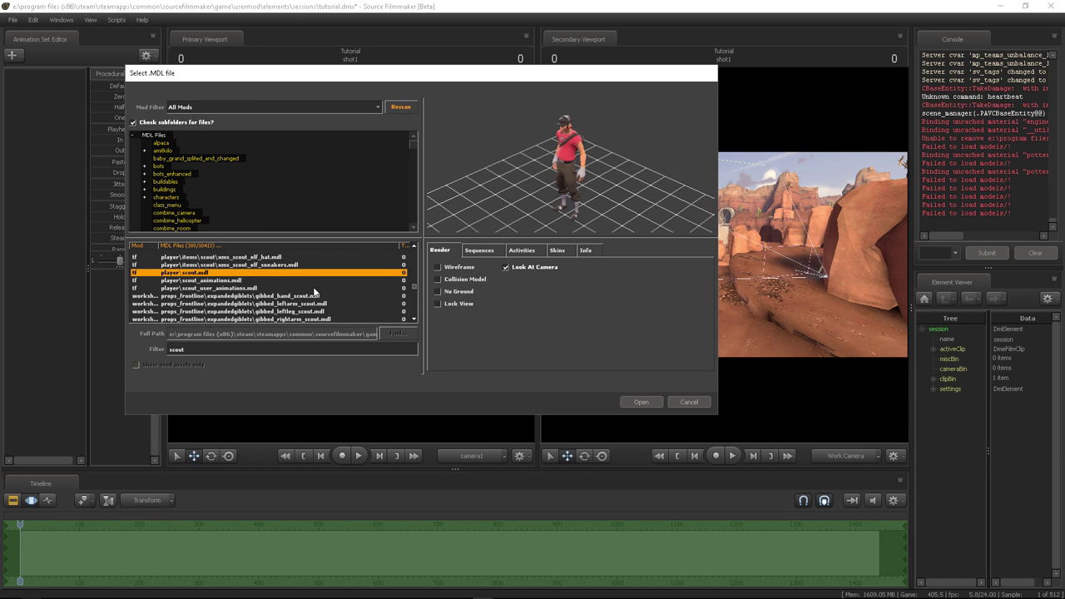
left_click_drag(566, 159, 580, 152)
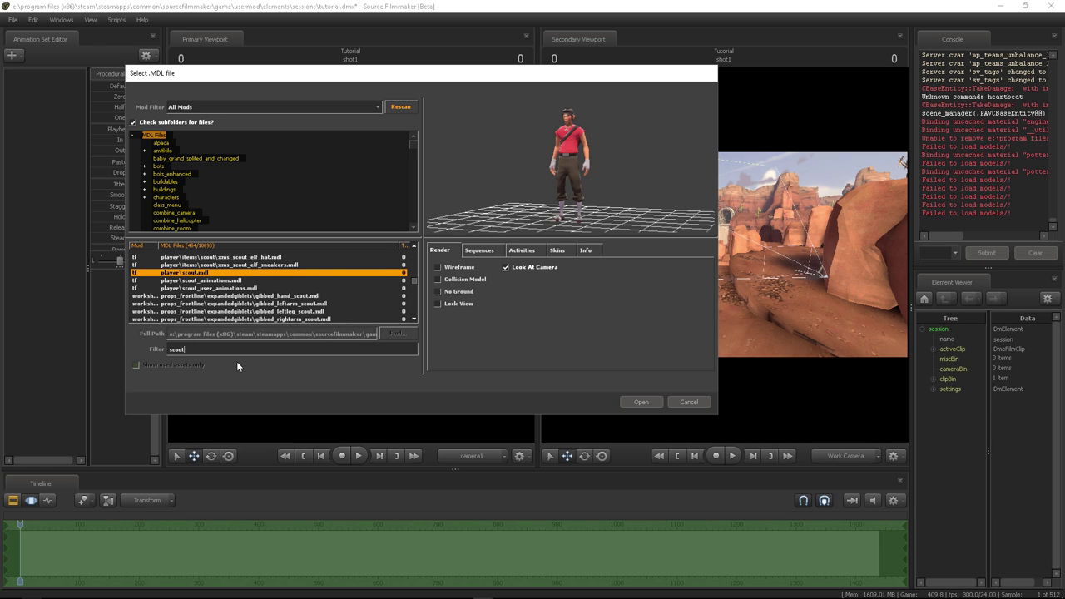
Step: Filter the models for "hwm scout" again, inspect player\hwm\scout.mdl from several angles and add it to the scene
type("hwm")
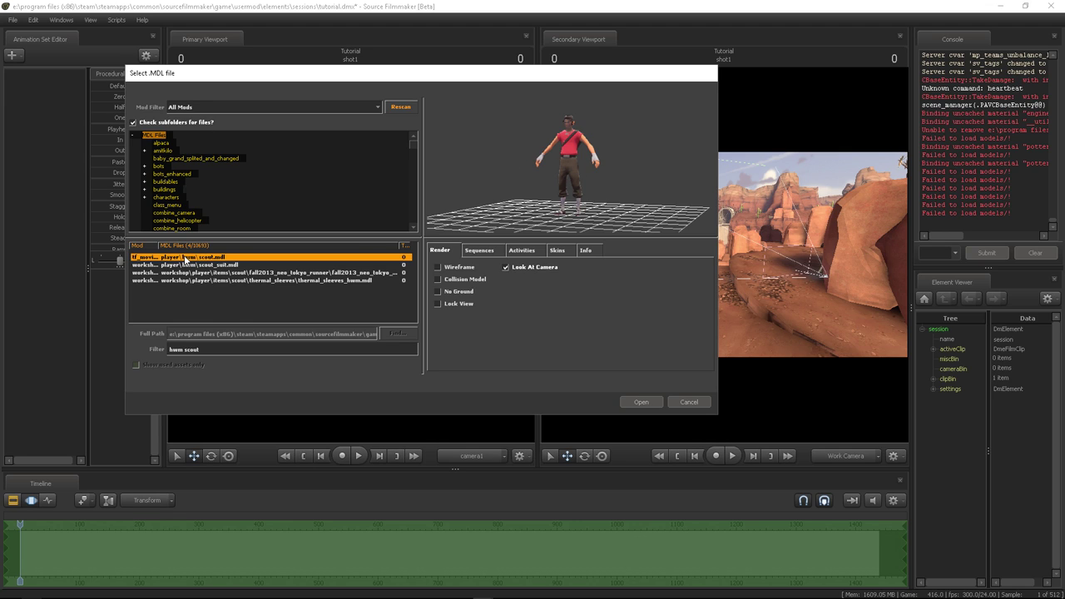
left_click_drag(522, 155, 533, 151)
right_click_drag(533, 151, 534, 125)
middle_click_drag(533, 124, 533, 218)
left_click_drag(533, 218, 550, 218)
right_click_drag(574, 168, 574, 137)
left_click_drag(577, 169, 618, 171)
middle_click_drag(617, 170, 618, 206)
left_click_drag(616, 175, 628, 176)
right_click_drag(616, 173, 614, 161)
left_click_drag(614, 163, 585, 162)
right_click_drag(614, 162, 614, 213)
middle_click_drag(586, 155, 605, 142)
right_click_drag(606, 142, 606, 124)
middle_click_drag(606, 158, 589, 87)
right_click_drag(604, 143, 604, 191)
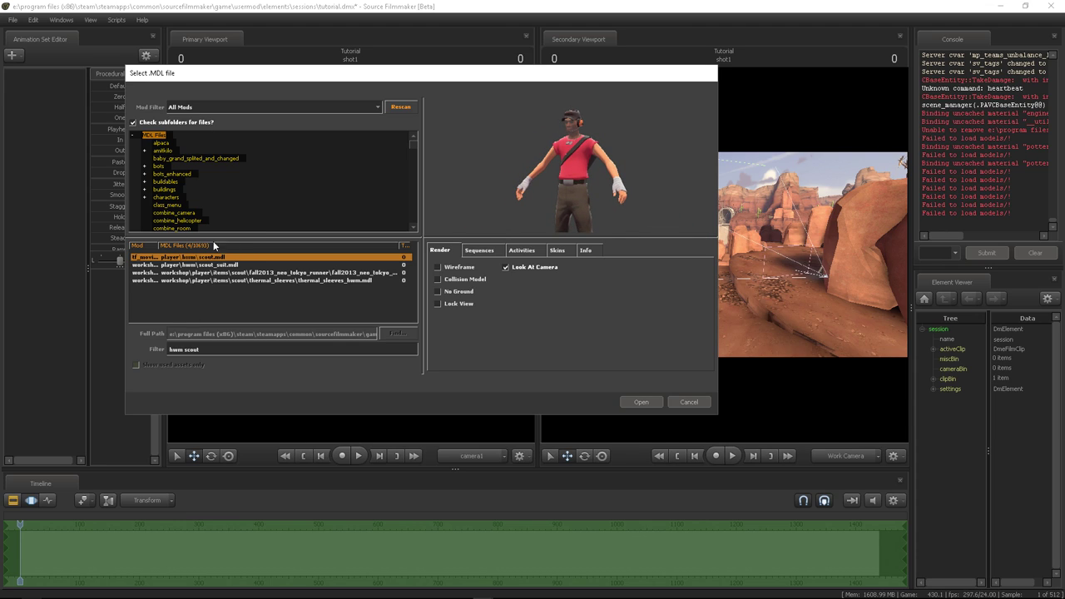
left_click(647, 402)
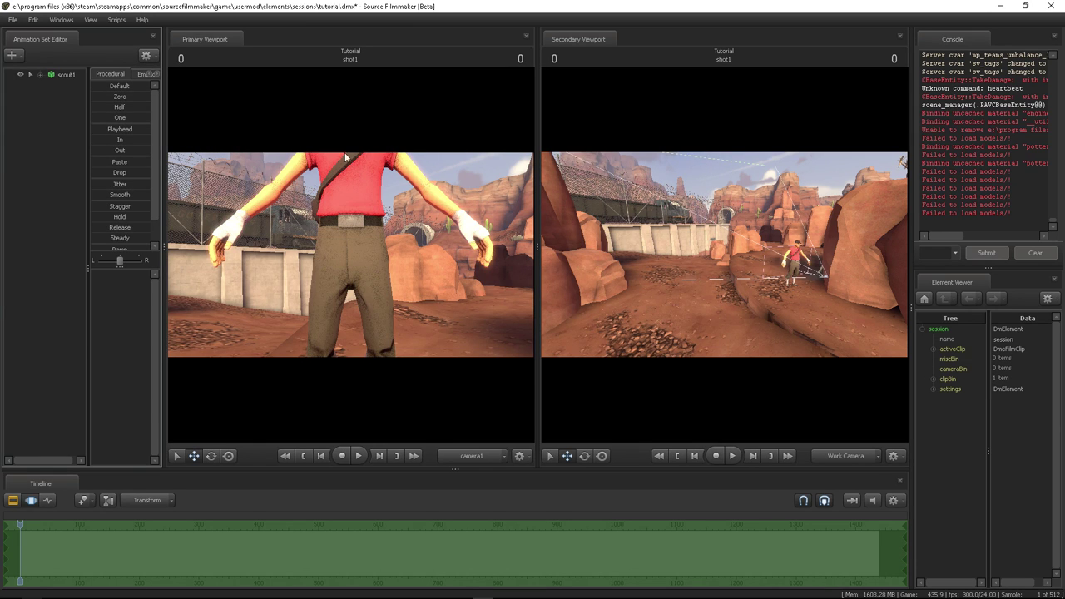
Step: Select the scout1 animation set and move the Scout away from camera1 until his head and torso fit in the shot
left_click_drag(819, 263, 877, 263)
left_click_drag(724, 256, 725, 258)
left_click_drag(566, 129, 276, 283)
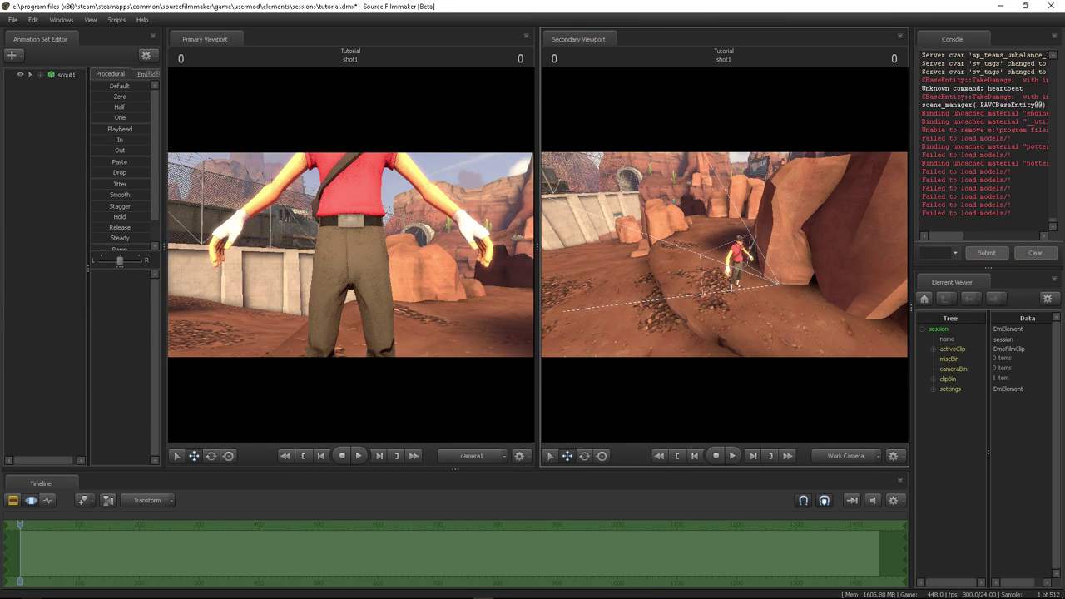
left_click(73, 76)
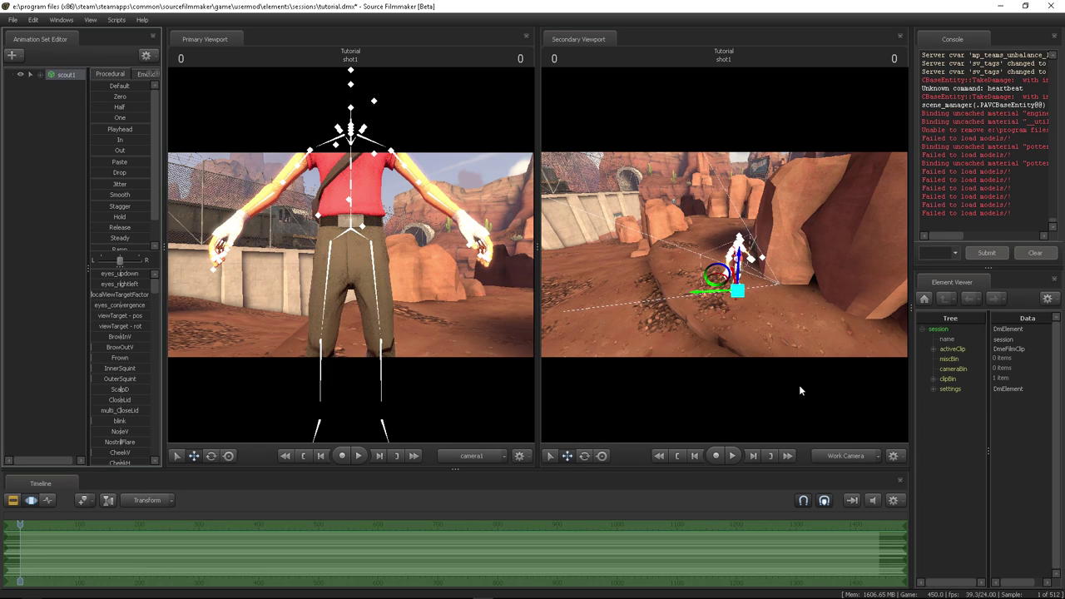
left_click_drag(717, 293, 736, 291)
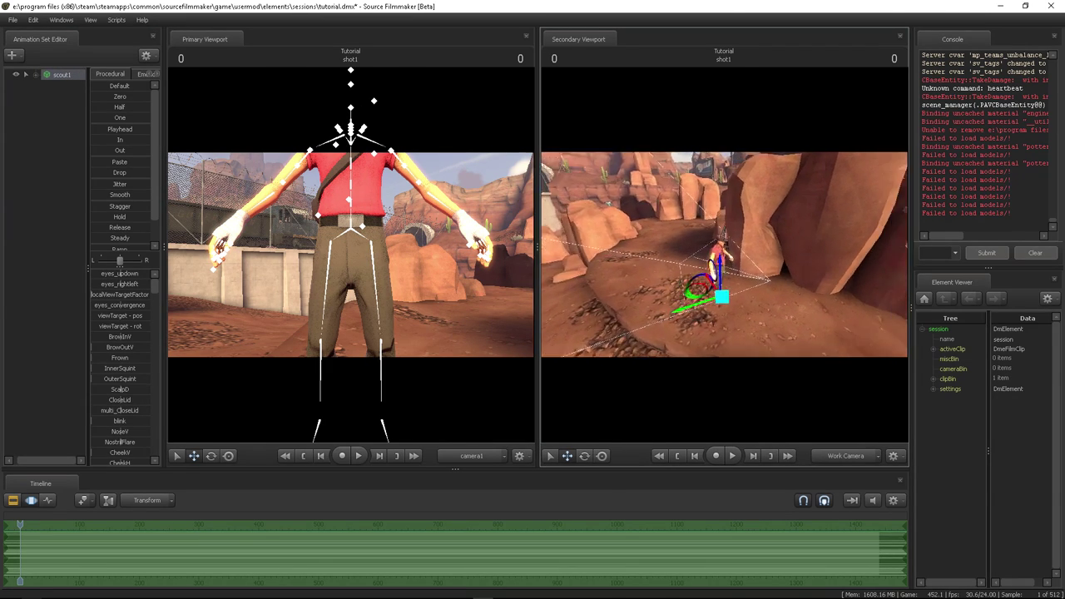
left_click_drag(824, 387, 768, 204)
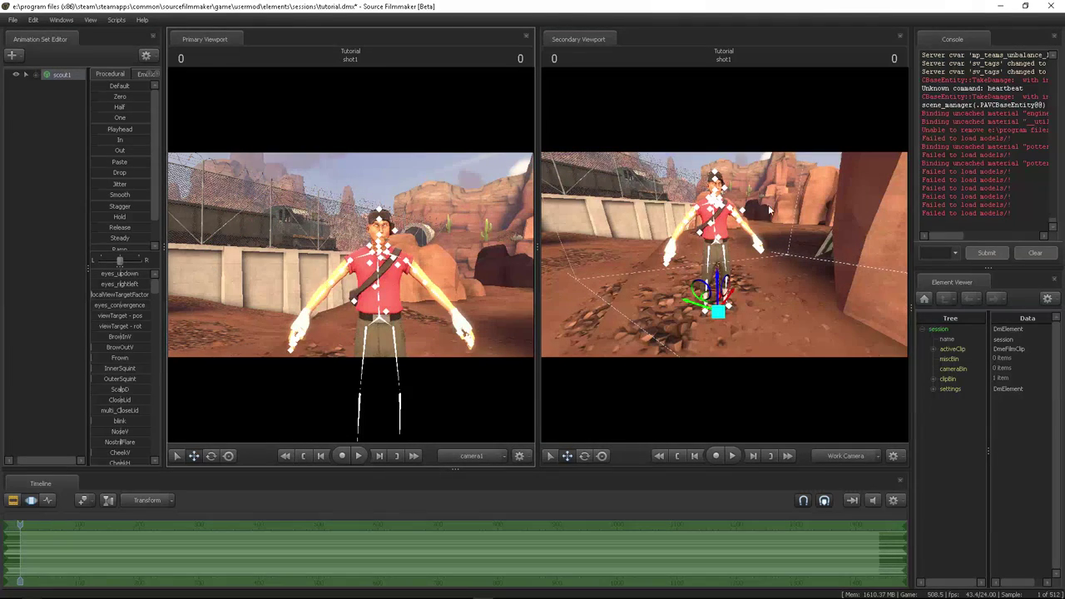
Step: Move the Scout toward the left of camera1's shot and rotate him sideways about his vertical axis
left_click(211, 459)
left_click(196, 458)
left_click(210, 458)
left_click(196, 458)
left_click_drag(709, 293, 683, 297)
left_click(212, 456)
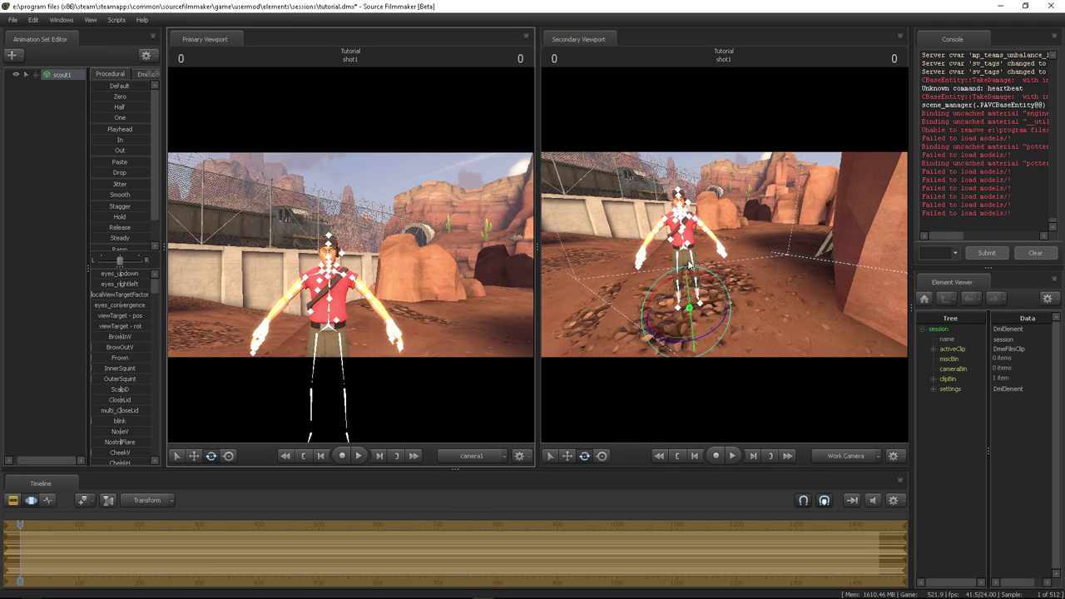
left_click_drag(711, 339, 625, 342)
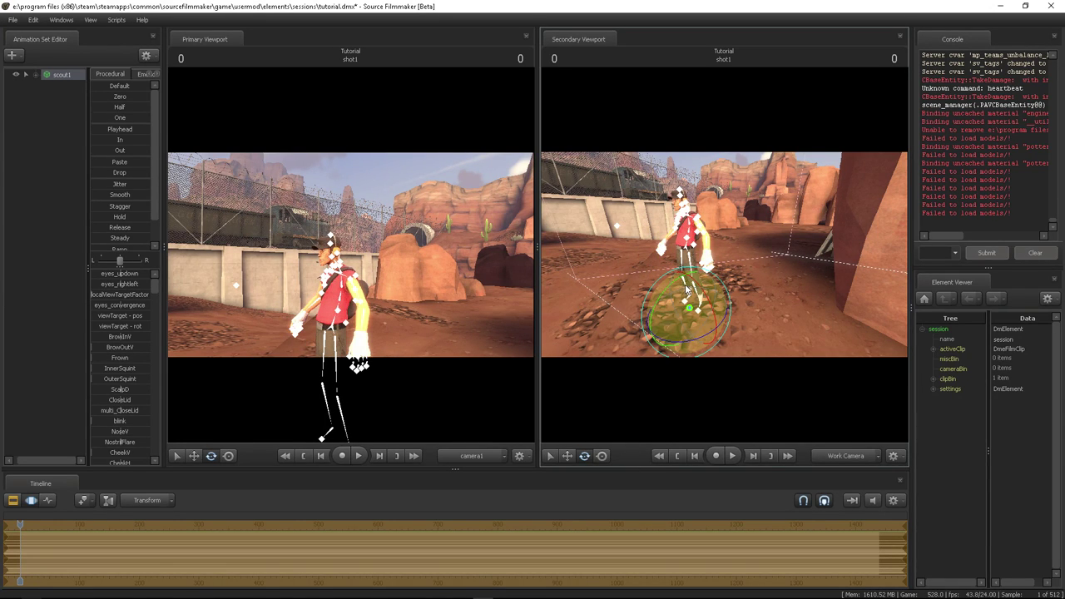
Step: Move the Scout toward the right of camera1's shot, rotate him further to face the concrete wall, and deselect him
left_click_drag(690, 297, 713, 291)
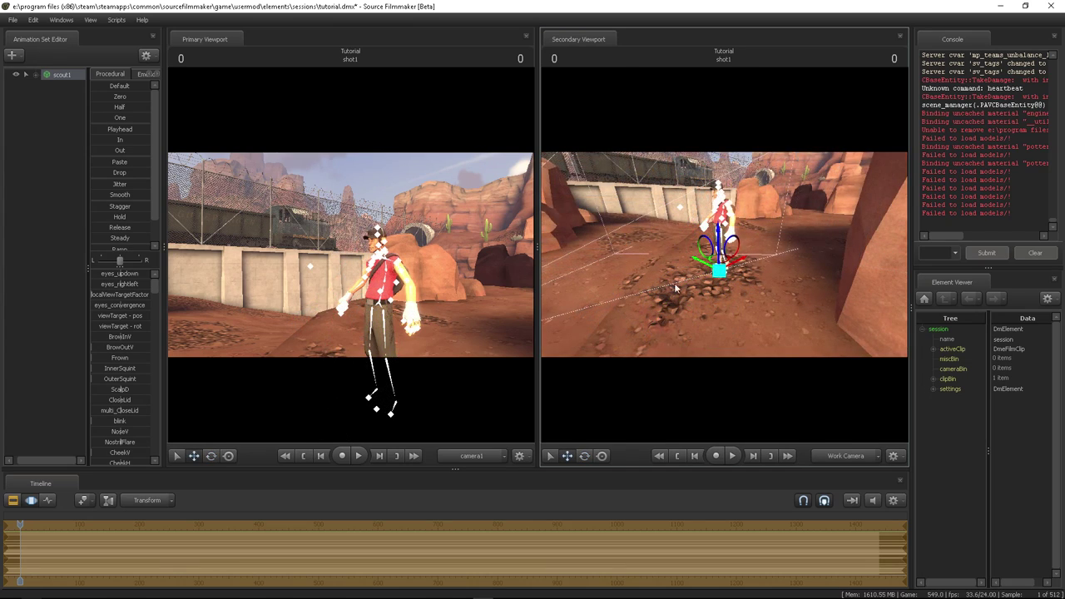
left_click_drag(675, 287, 640, 193)
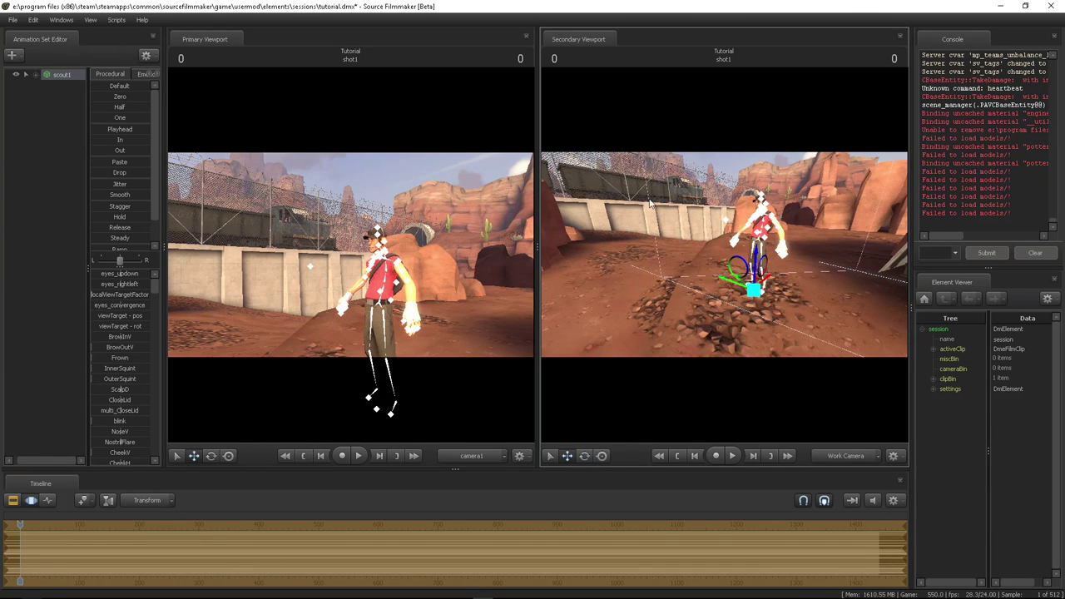
left_click(585, 455)
left_click_drag(761, 316, 699, 293)
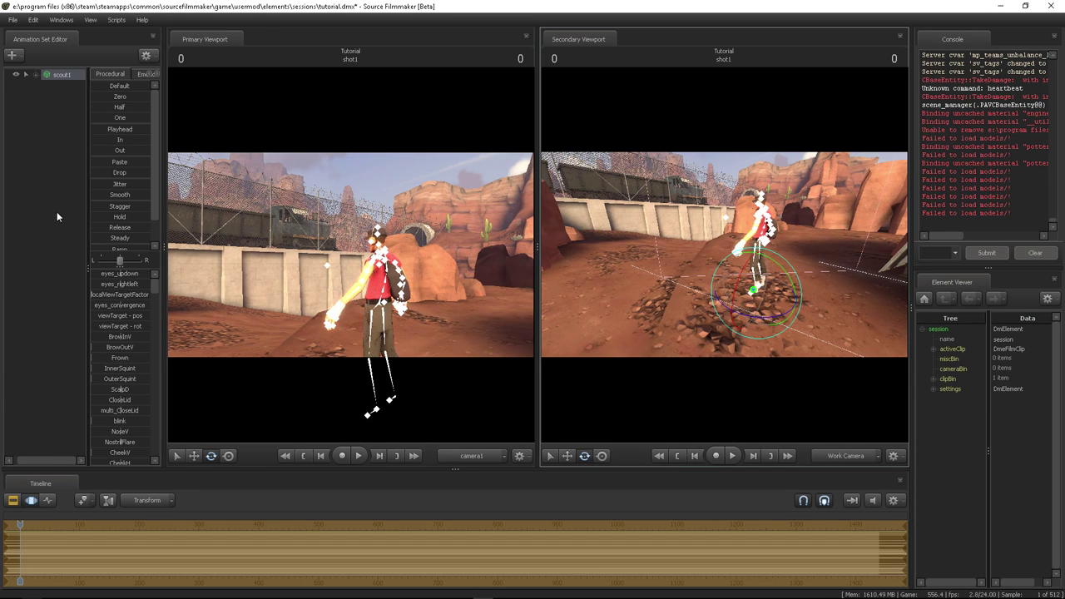
left_click(52, 219)
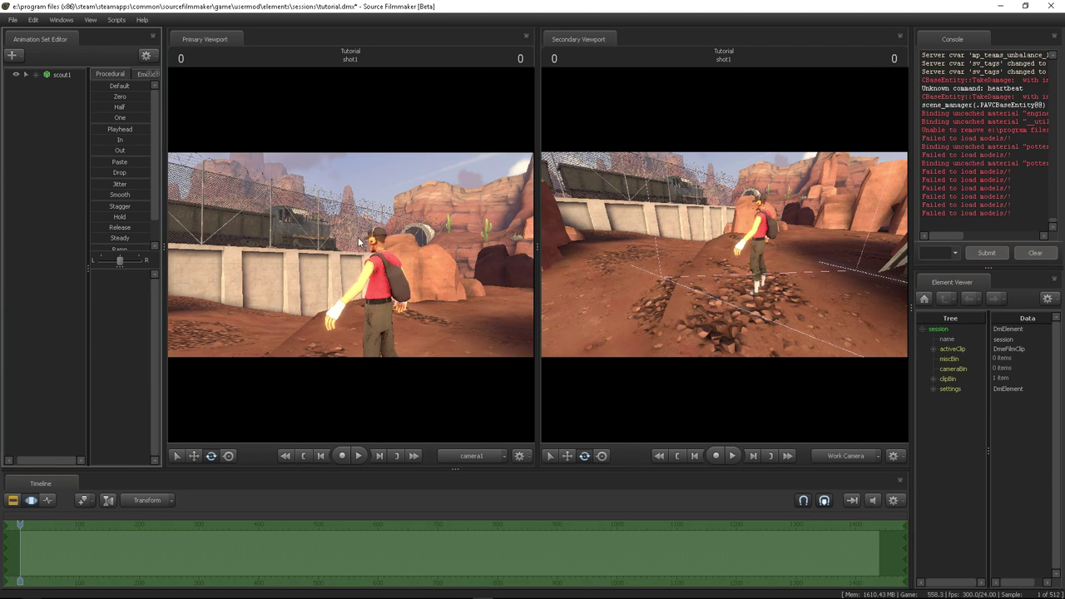
Step: Fly camera1 around to the Scout's front, framing him on the left of the shot with the dark building behind
left_click_drag(382, 228, 491, 231)
key("w")
key("a")
key("s")
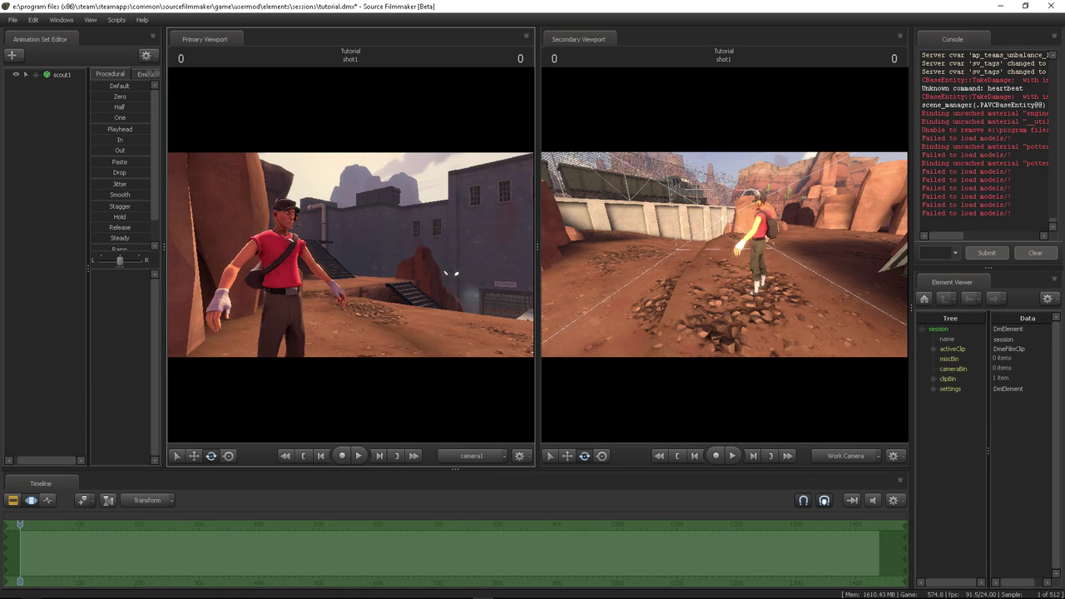
key("z")
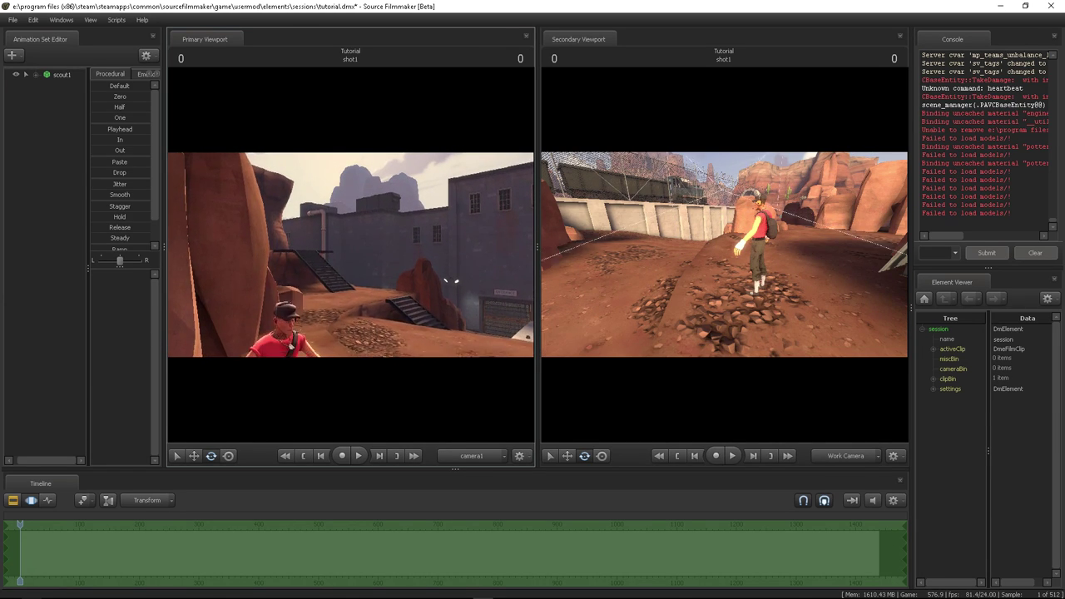
key("x")
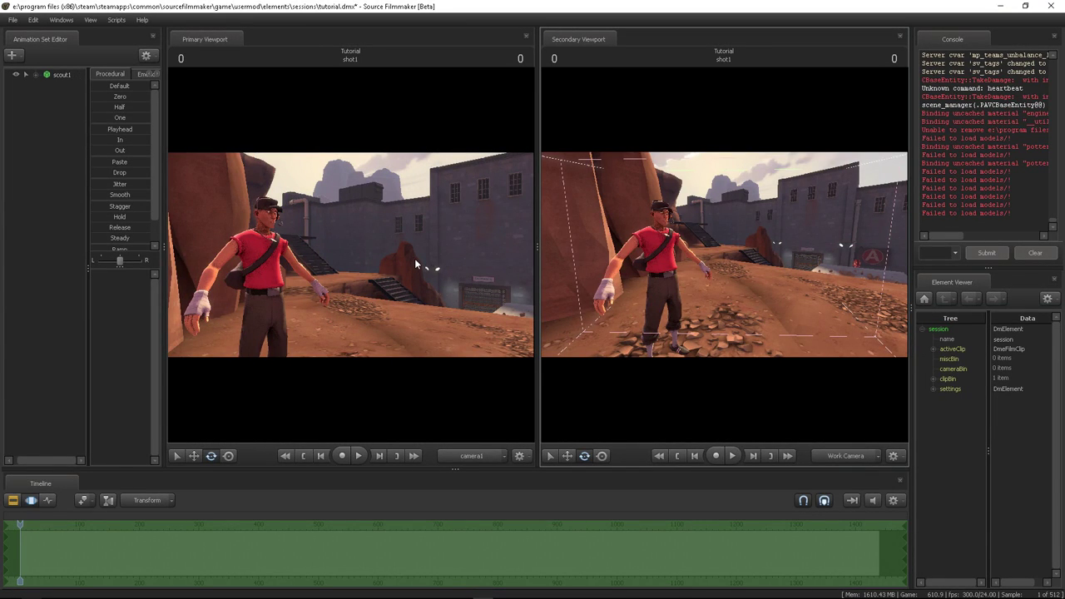
Step: Add the Hermes Team Fortress item to scout1 and get a closer look at the Scout's head in the work camera
right_click(66, 79)
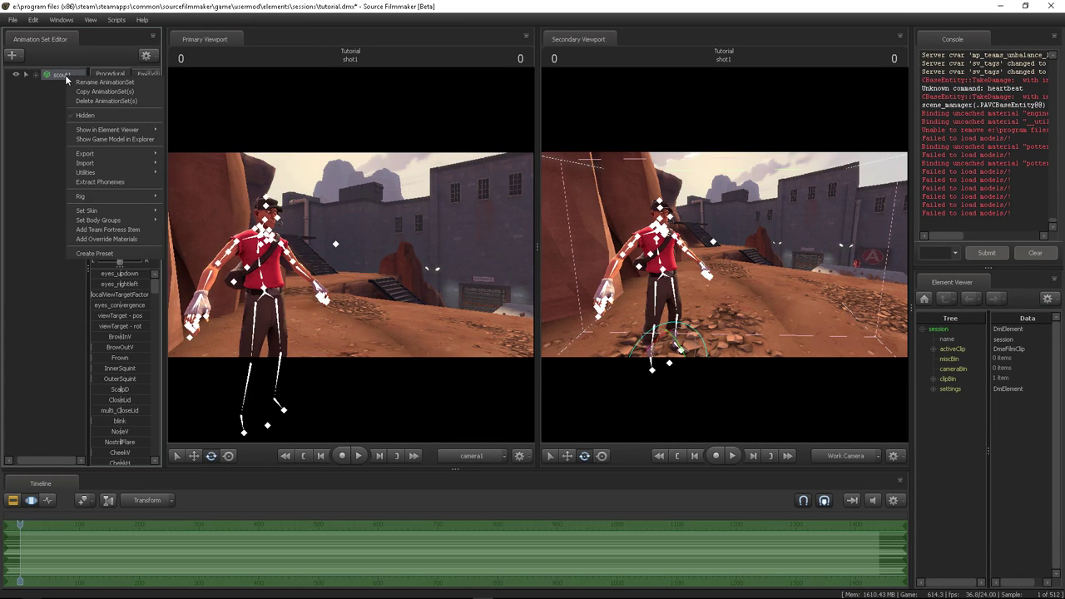
left_click(112, 229)
type("hermes")
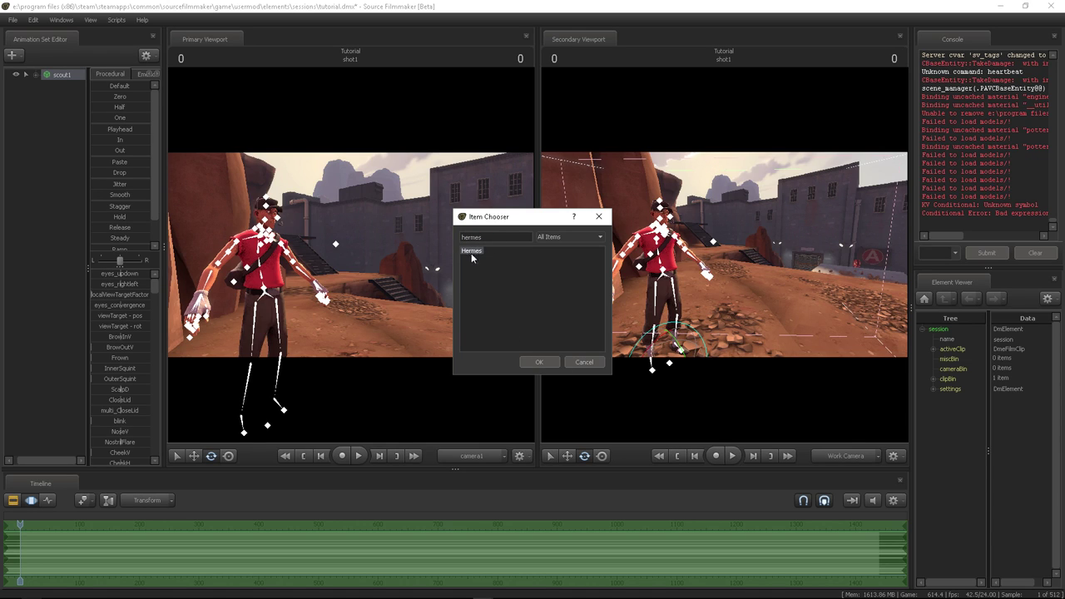
left_click(539, 362)
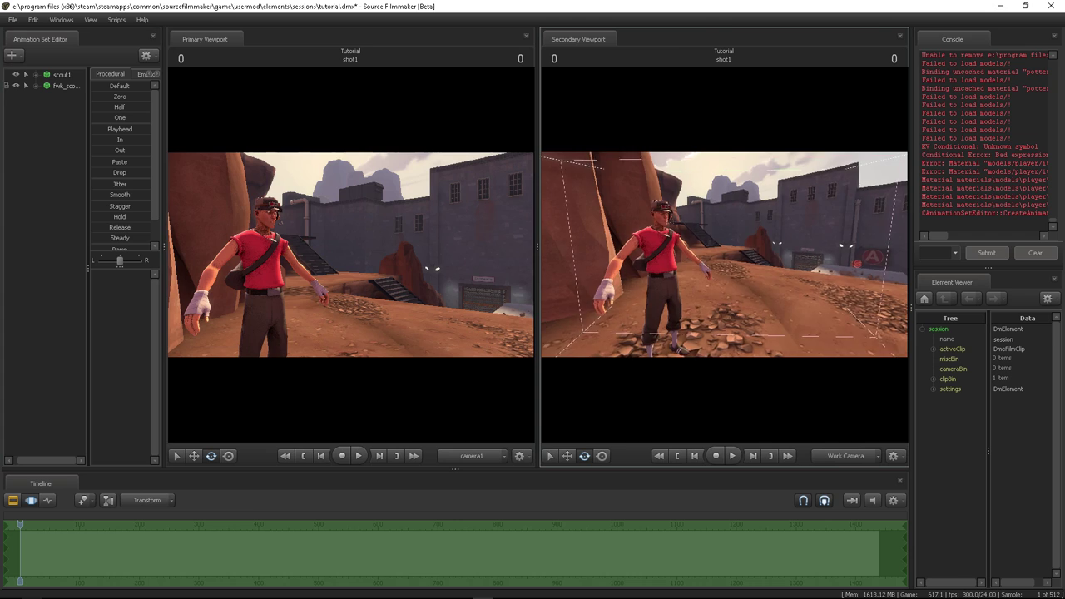
key("w")
mouse_move(723, 255)
left_mouse_down()
mouse_move(657, 258)
mouse_move(615, 283)
mouse_move(736, 254)
left_mouse_up()
key("d")
key("a")
key("s")
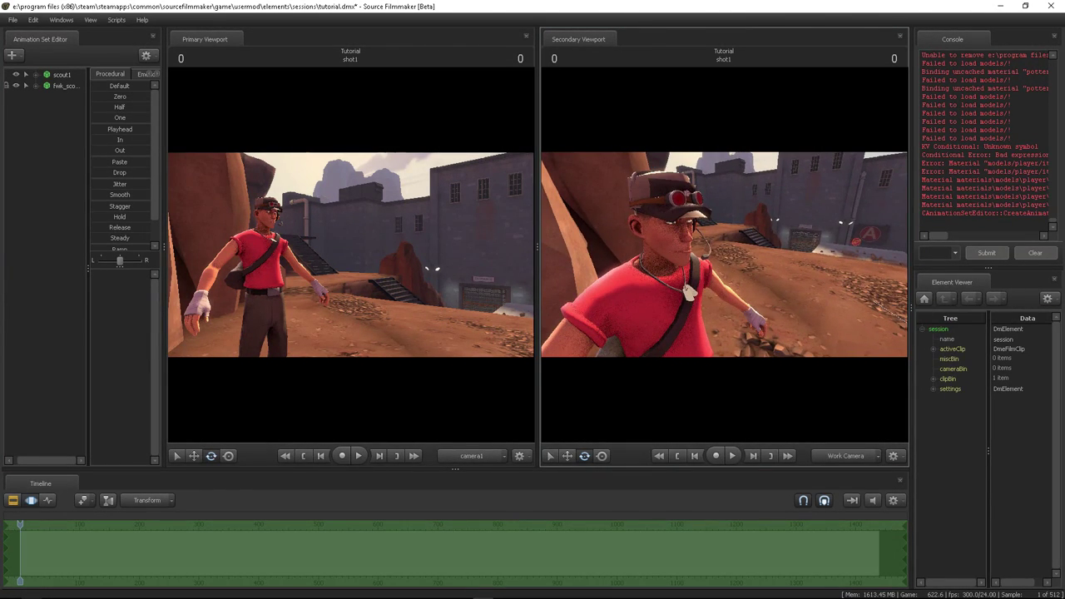
Step: Set the hat and headphones body groups of scout1 to <none>
left_click(69, 77)
right_click(69, 75)
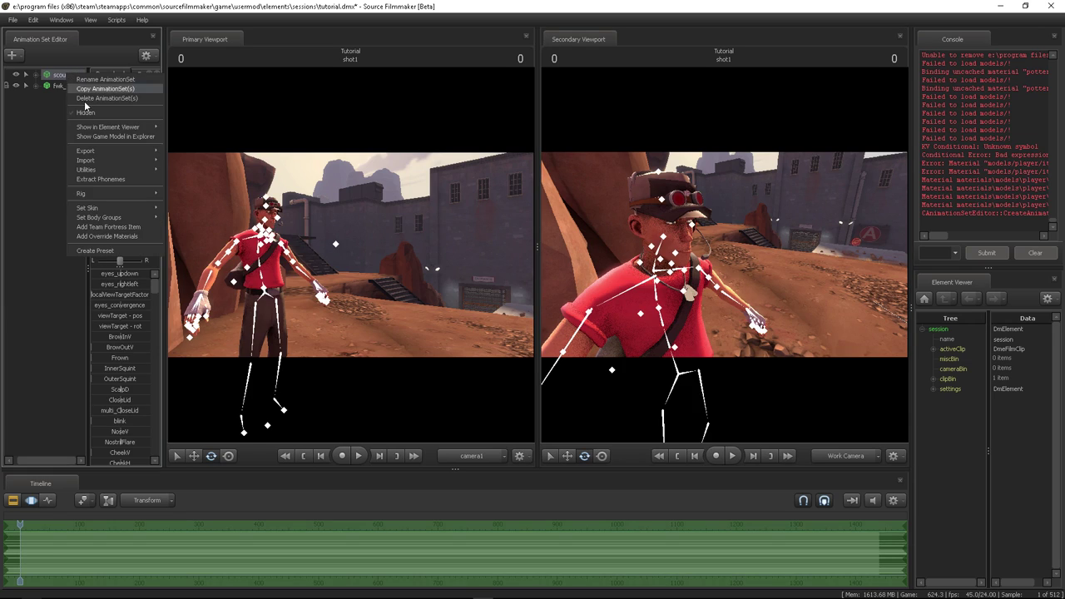
mouse_move(107, 222)
mouse_move(198, 237)
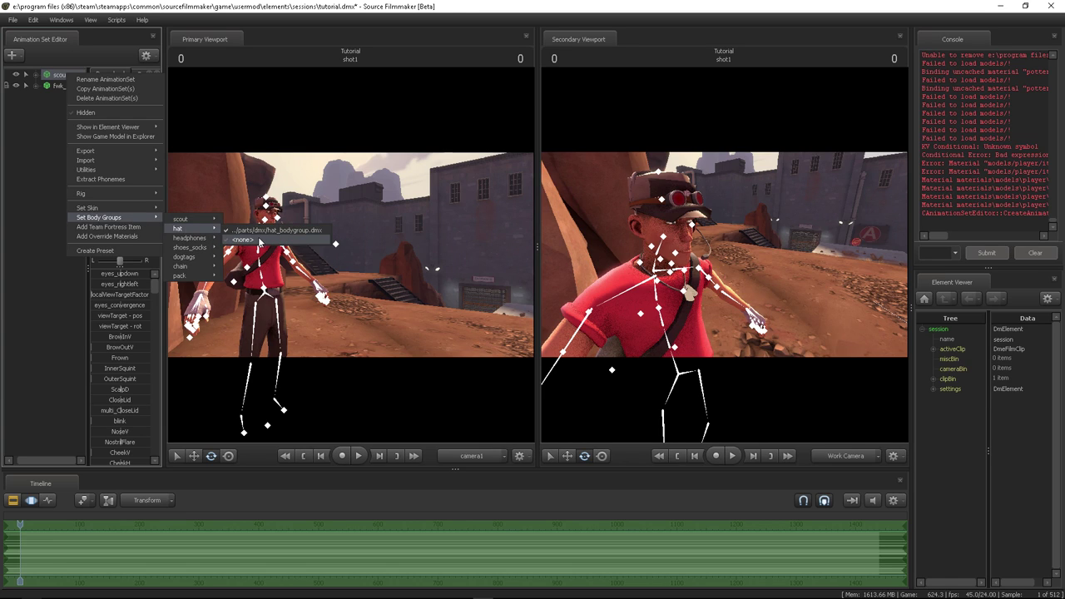
left_click(243, 239)
right_click(62, 80)
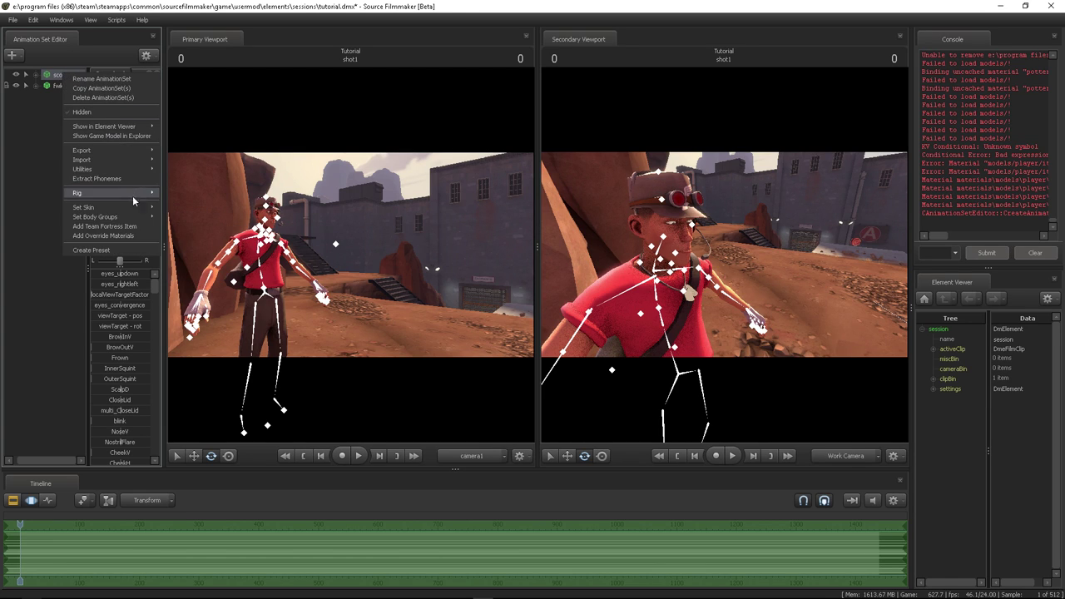
mouse_move(108, 216)
mouse_move(187, 237)
left_click(238, 248)
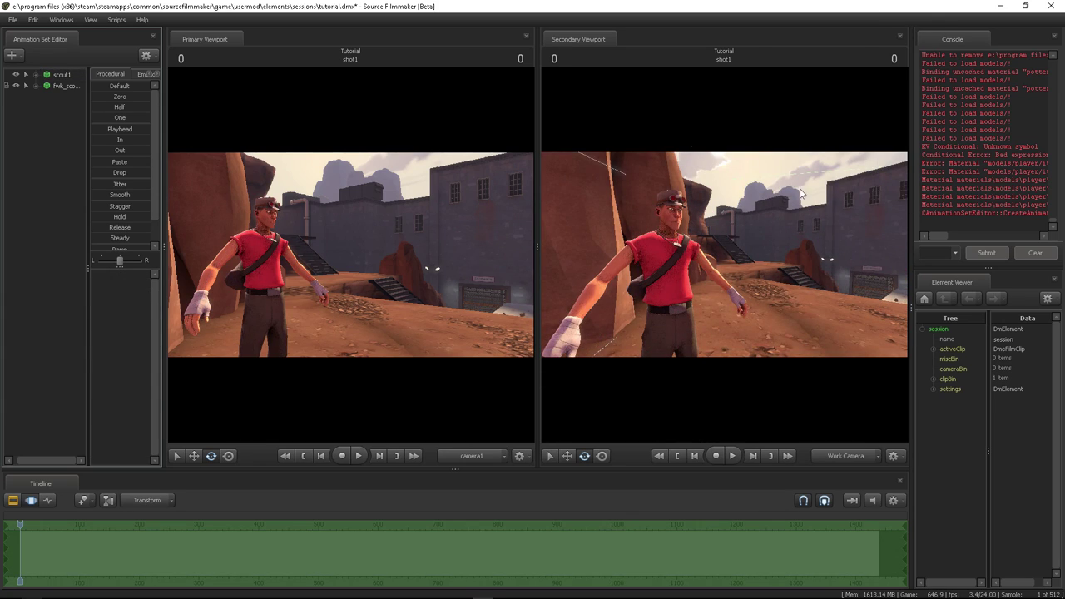
Step: Add the Dillinger's Duffel and Flip-Flops Team Fortress items to scout1
right_click(66, 79)
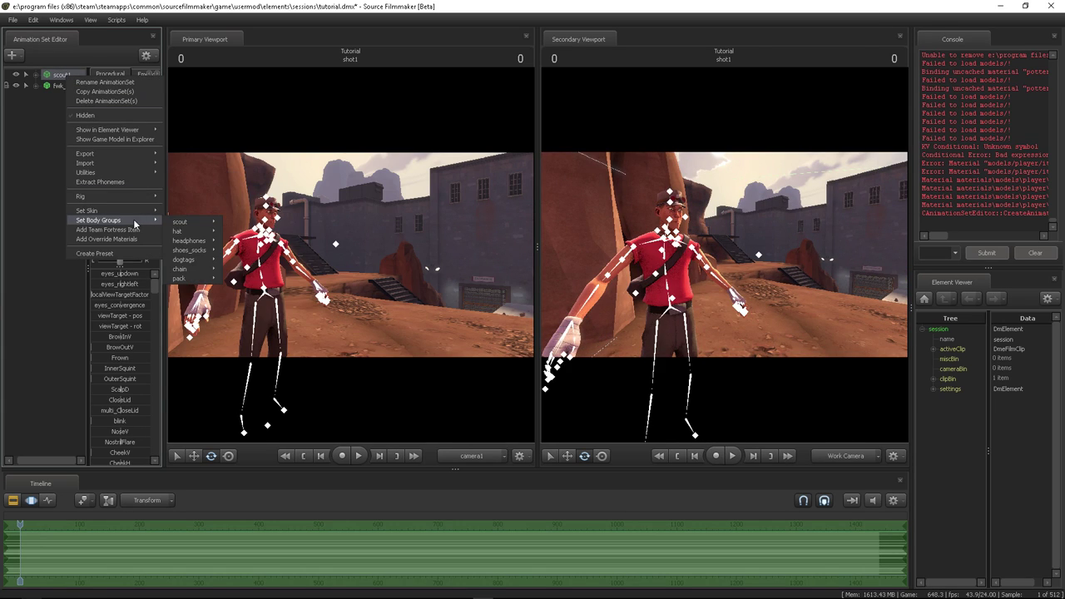
left_click(136, 231)
type("duff")
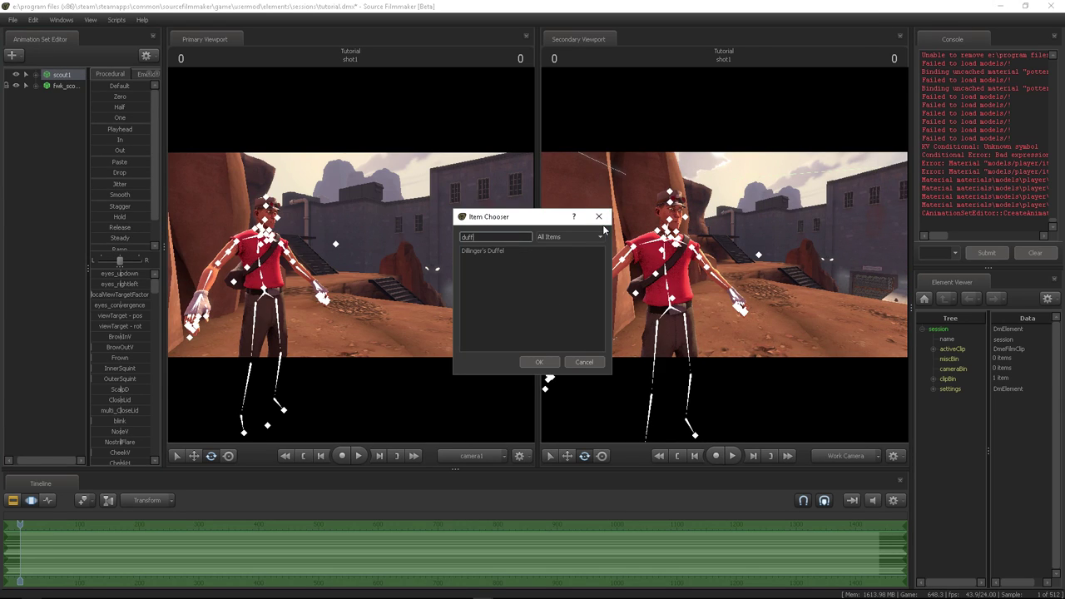
double_click(491, 251)
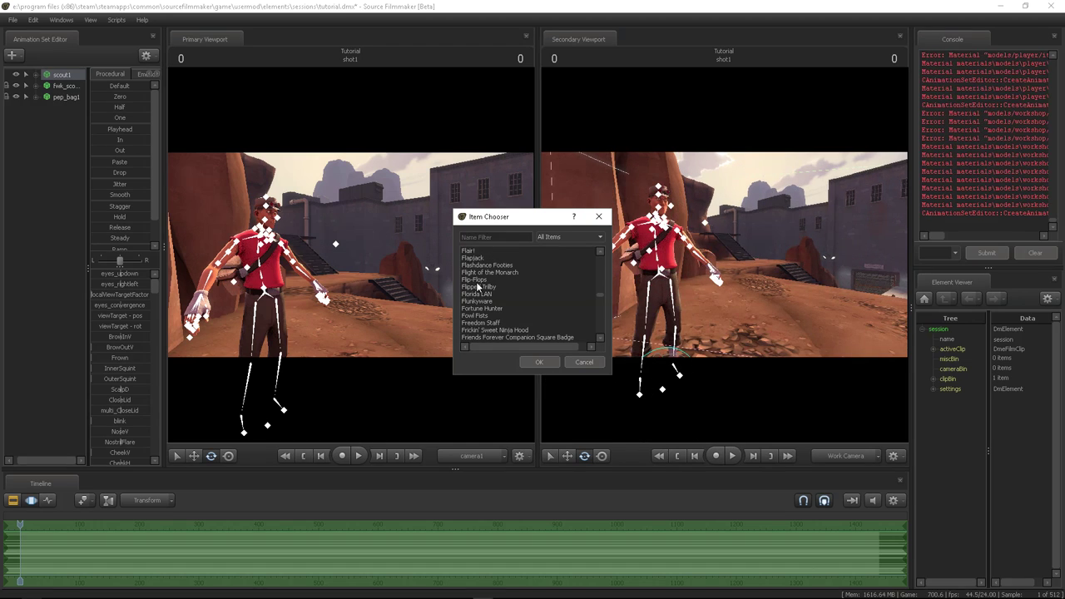
left_click(536, 363)
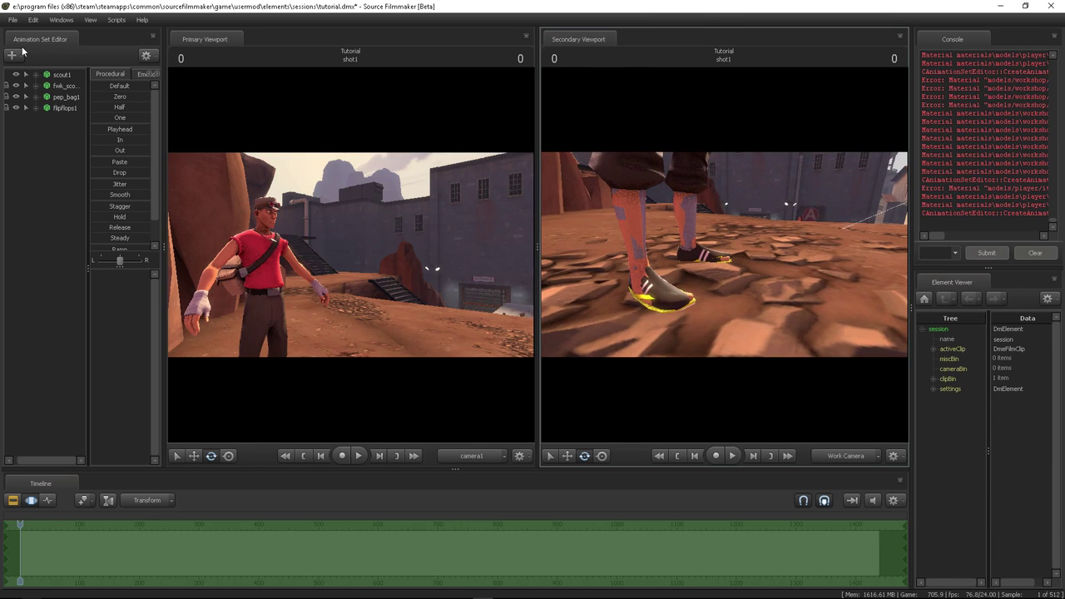
Step: Set the shoes_socks body group of scout1 to <none> so only the flip-flops are worn
right_click(70, 80)
mouse_move(114, 223)
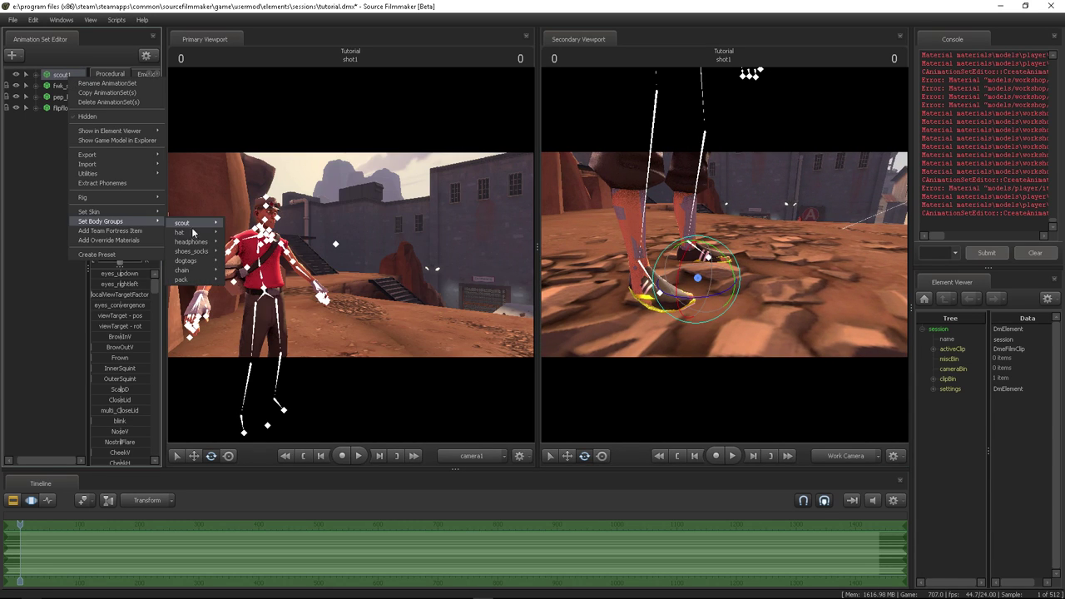
mouse_move(204, 251)
left_click(251, 264)
left_click_drag(596, 229, 622, 208)
left_click(31, 239)
Step: Find the Scattergun with the filter "scatter" and add it to scout1 as a Team Fortress item
right_click(56, 75)
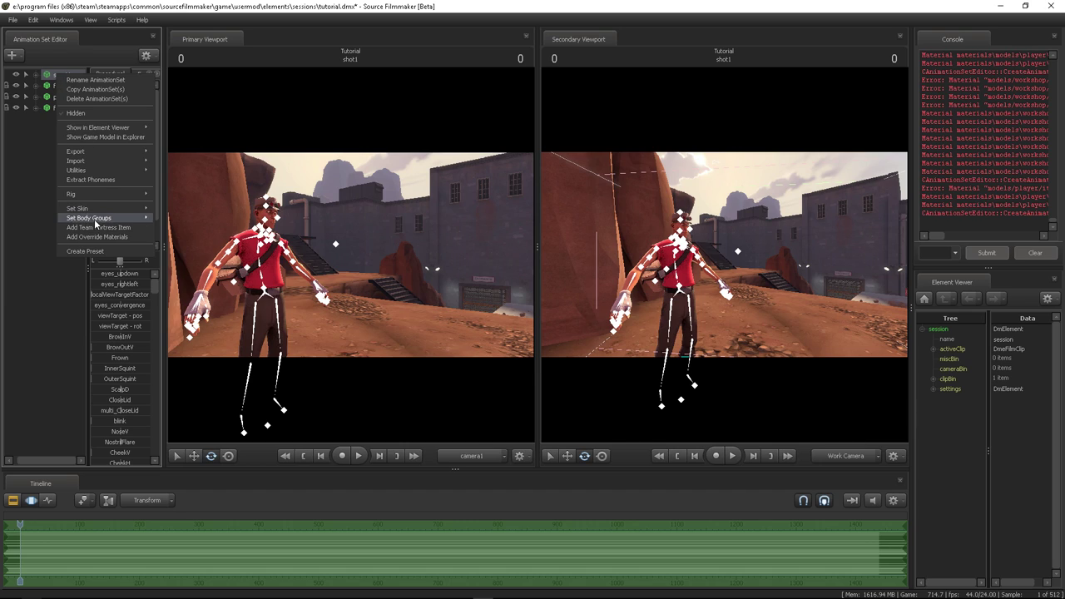
left_click(125, 227)
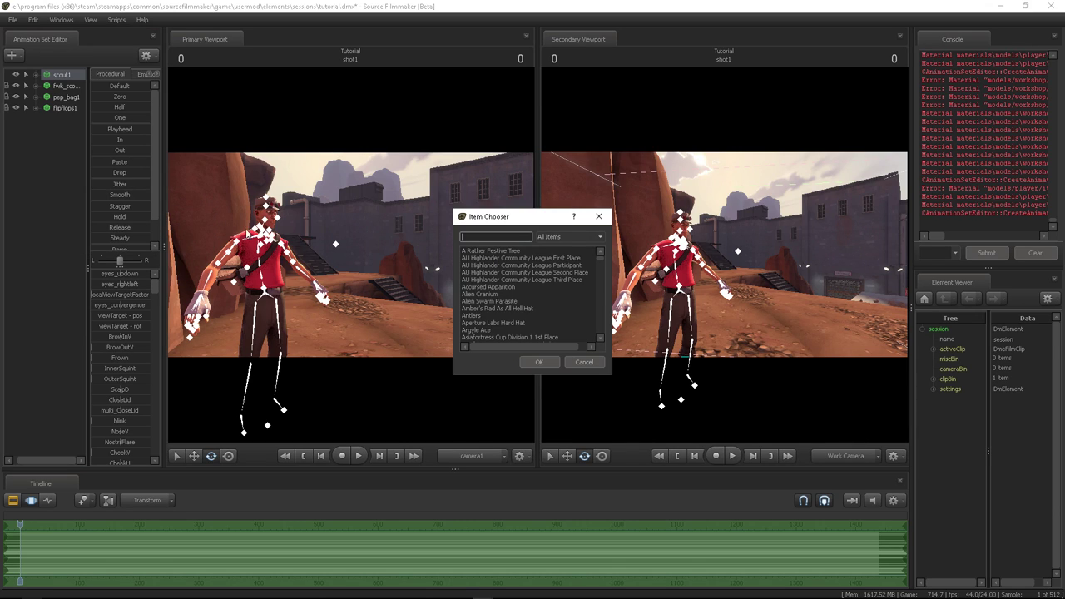
type("scatter")
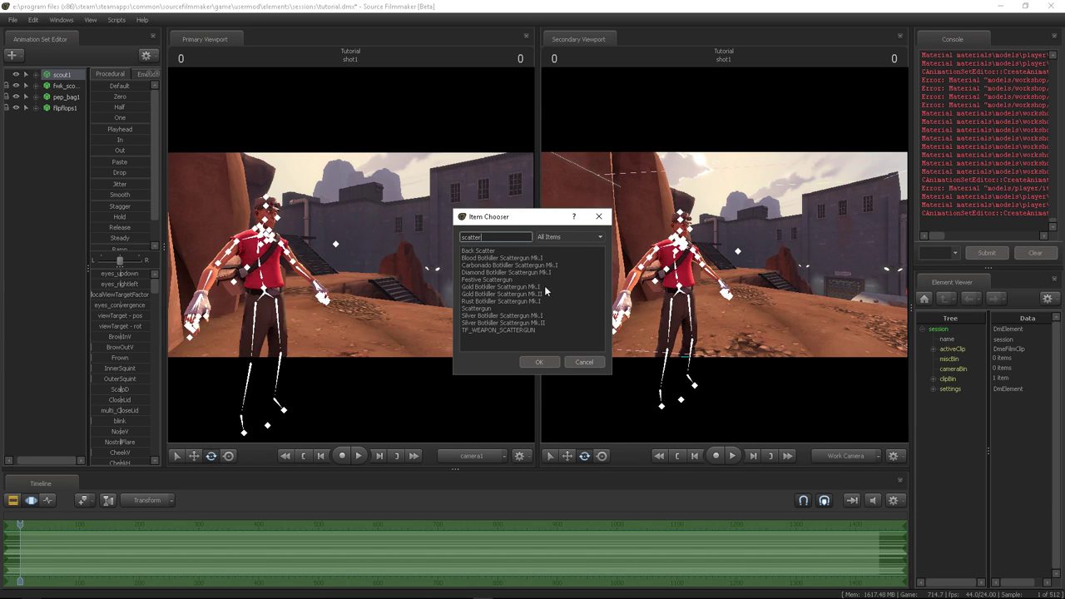
left_click(486, 272)
left_click(483, 307)
left_click(541, 362)
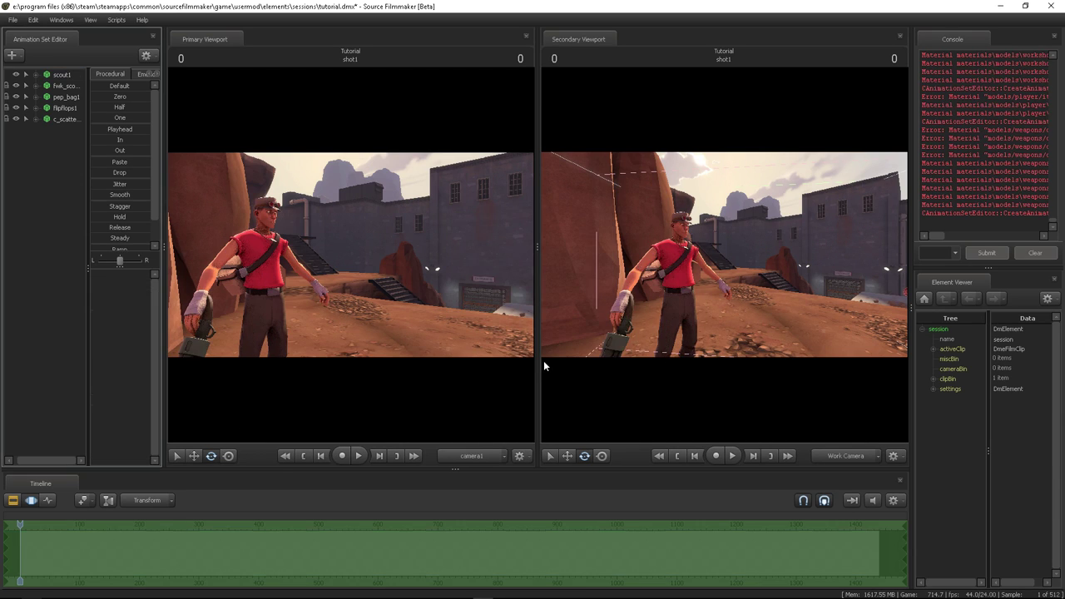
left_click(642, 259)
left_click_drag(642, 260, 717, 277)
key("w")
right_click(72, 76)
left_click(37, 169)
right_click(73, 74)
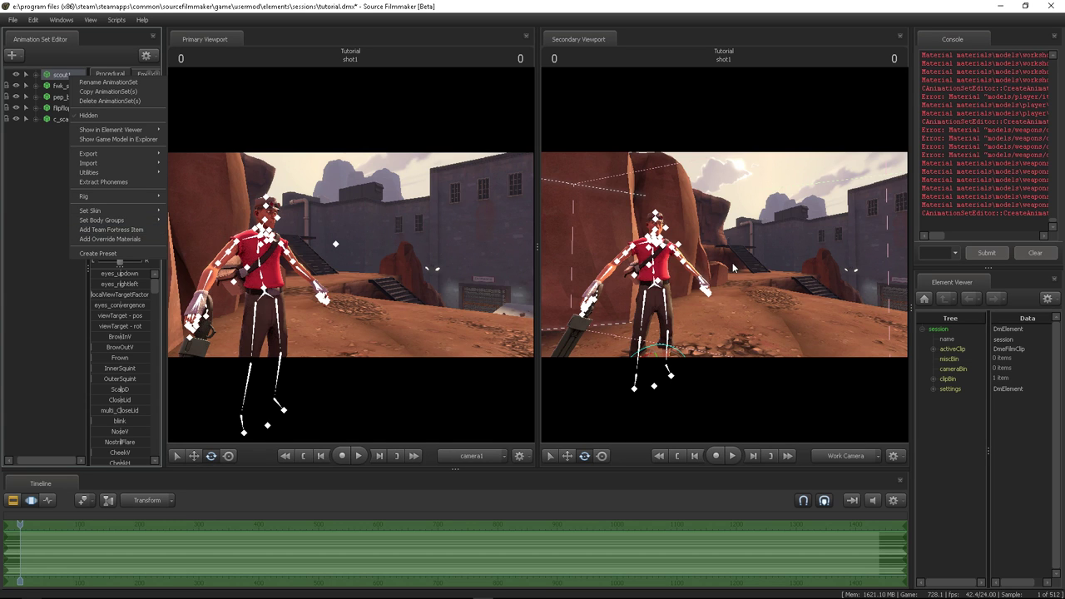
left_click(730, 263)
Step: Change the skin of the Scattergun animation set to the gold variant and check it in the work camera
left_click_drag(725, 204, 725, 204)
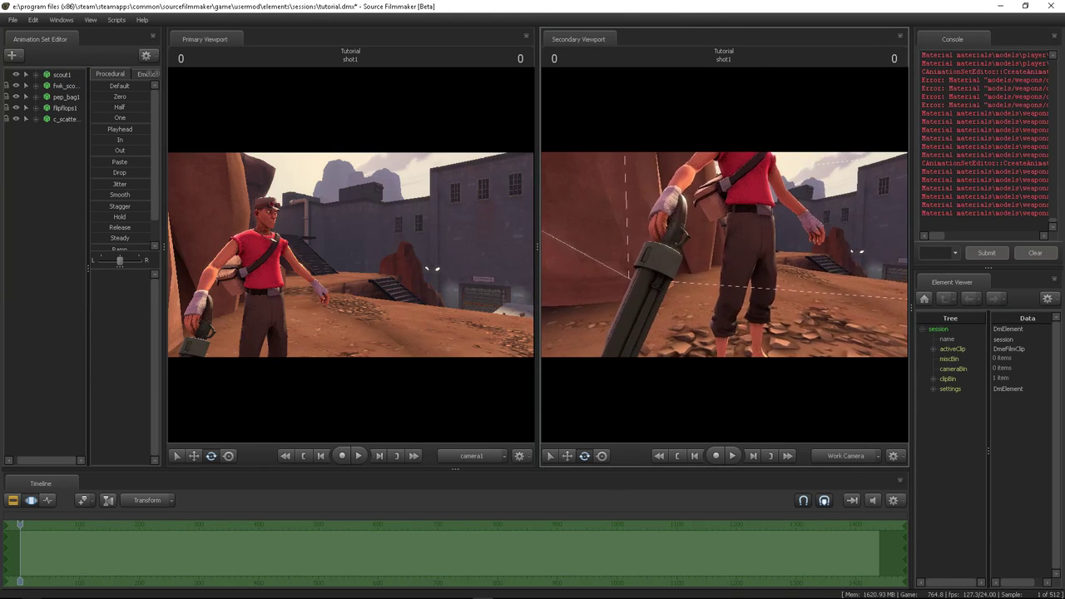
left_click_drag(712, 254, 712, 254)
right_click(68, 120)
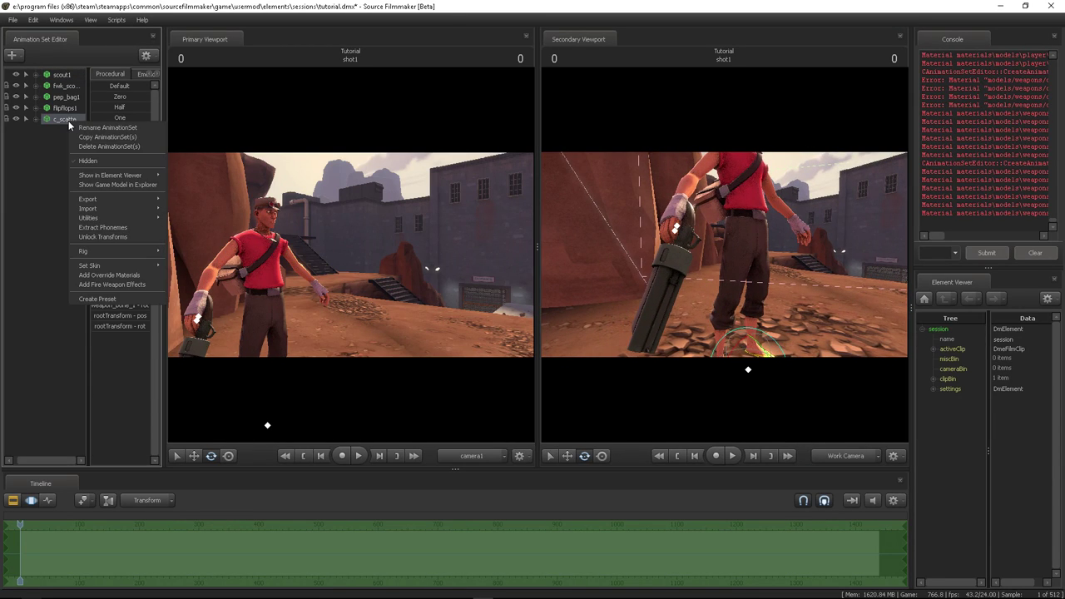
mouse_move(137, 266)
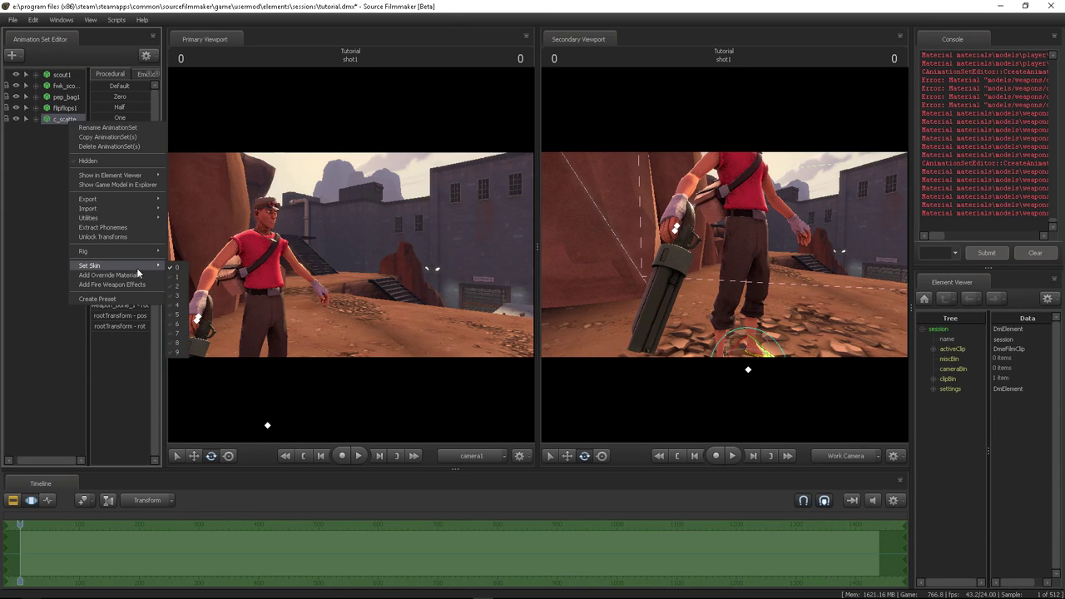
left_click(179, 346)
left_click_drag(697, 257, 732, 259)
left_click_drag(888, 263, 887, 263)
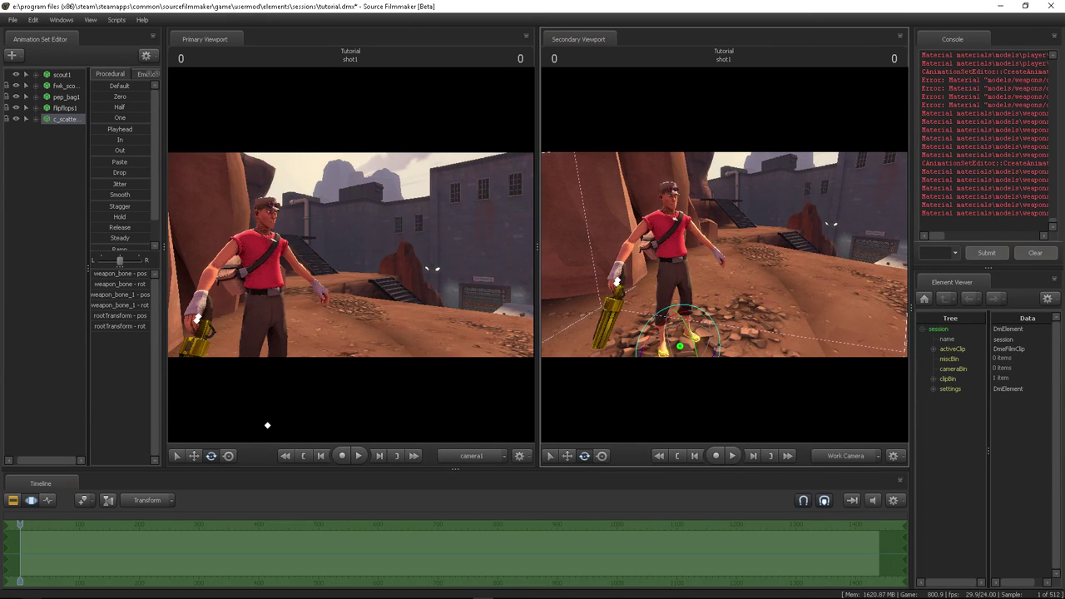
Step: Start importing a sequence onto scout1 and choose run_PRIMARY as the base sequence
left_click(66, 188)
right_click(66, 74)
left_click(23, 171)
left_click(65, 75)
right_click(65, 75)
mouse_move(138, 160)
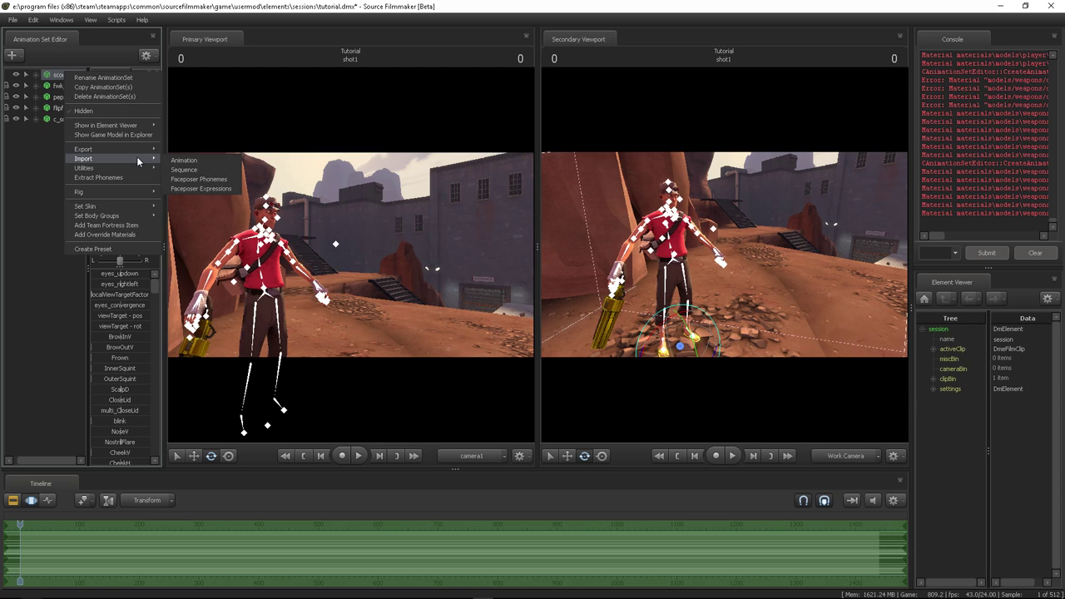
left_click(214, 173)
left_click(509, 322)
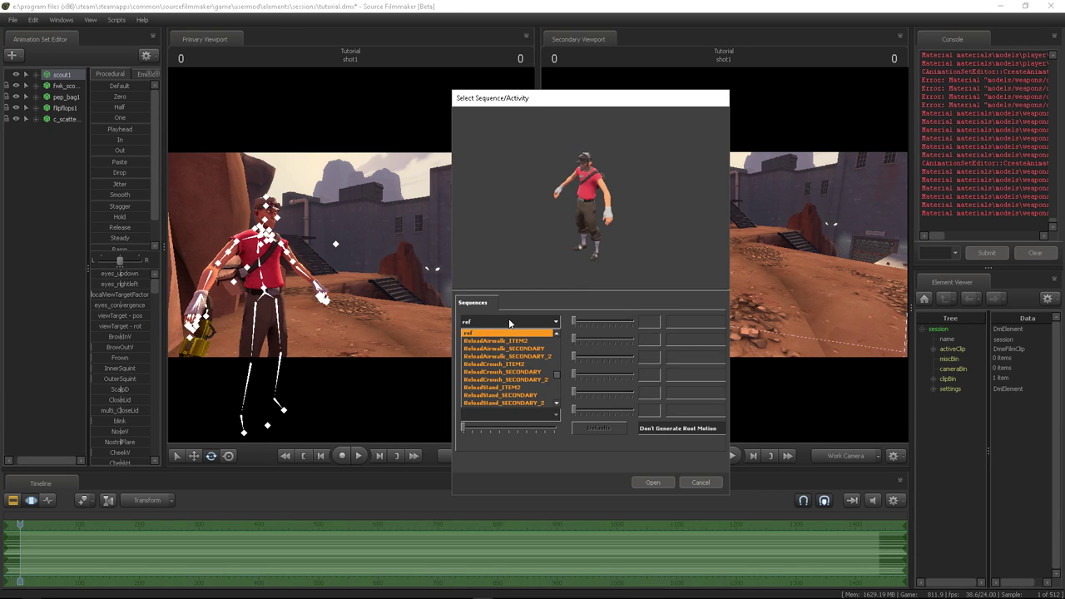
scroll(506, 376, "down", 4)
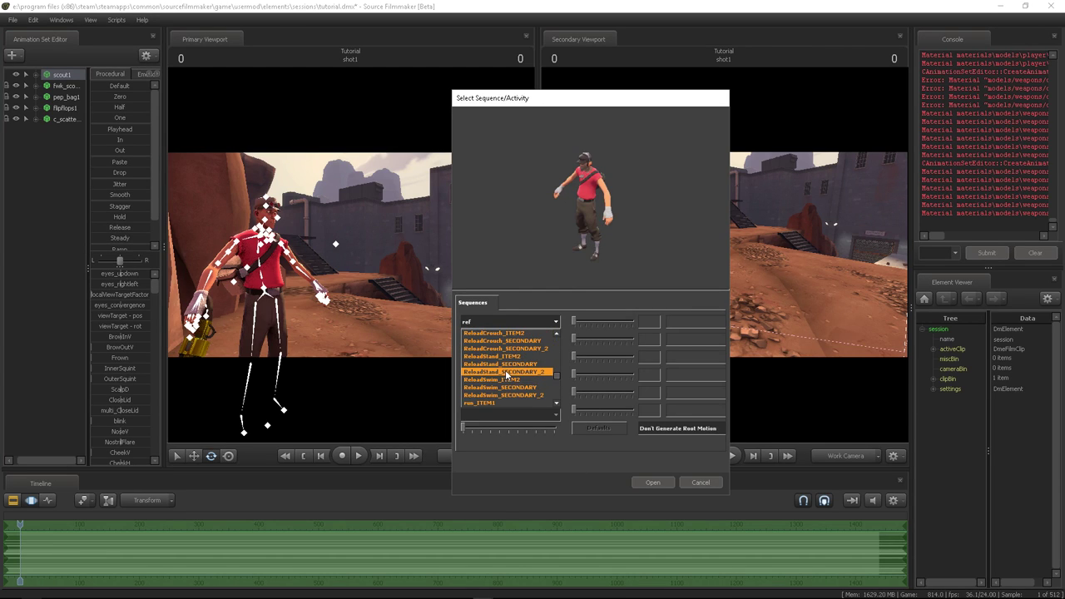
left_click(507, 388)
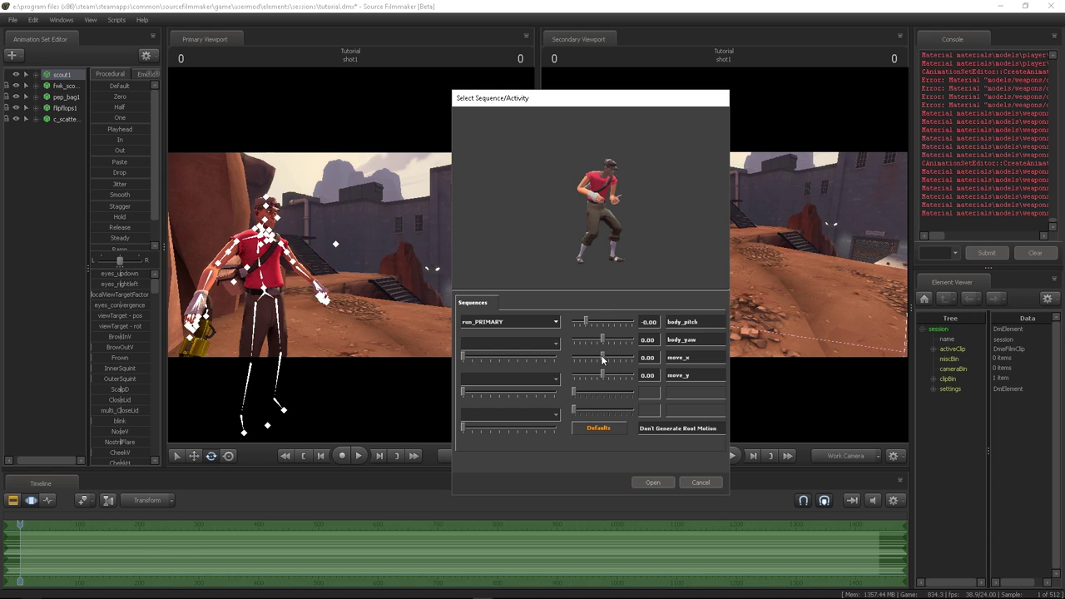
Step: Try out the move_x, move_y, body_pitch and body_yaw parameters of run_PRIMARY and restore their defaults
left_click_drag(602, 357, 632, 357)
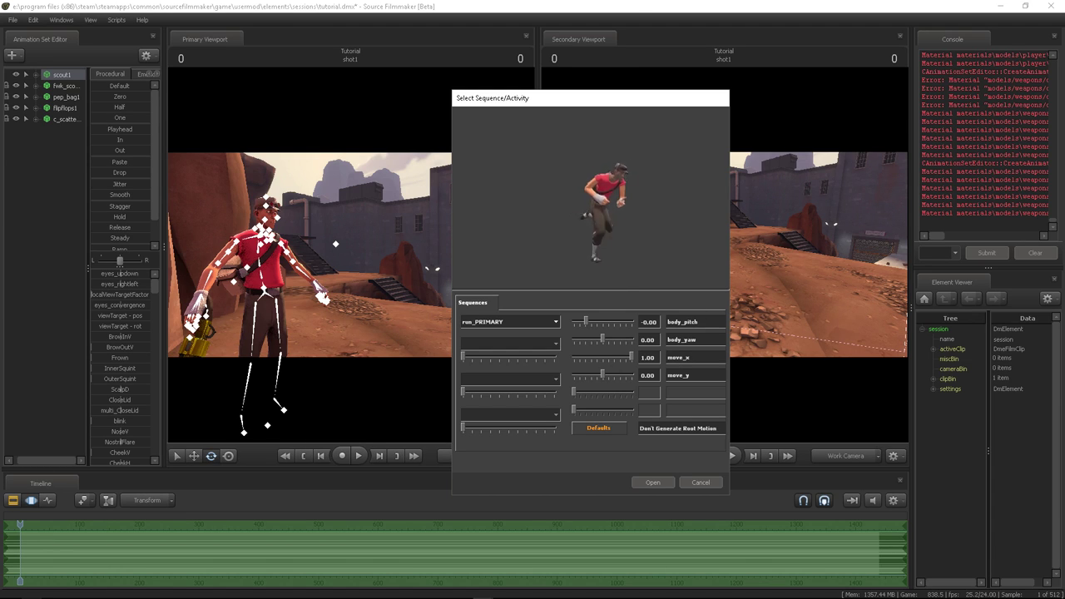
left_click_drag(599, 373, 694, 381)
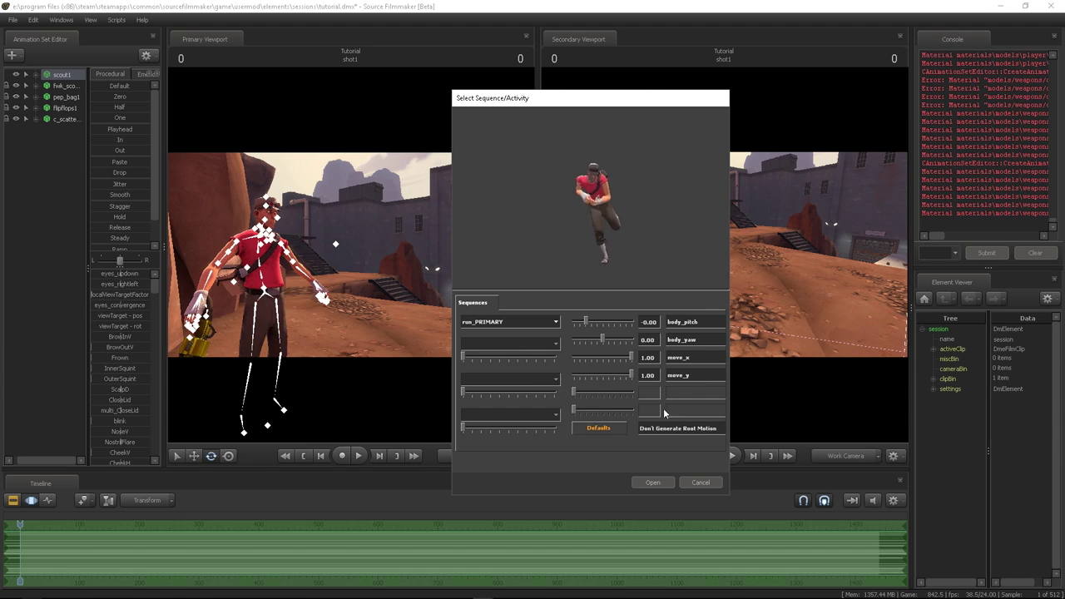
left_click(589, 428)
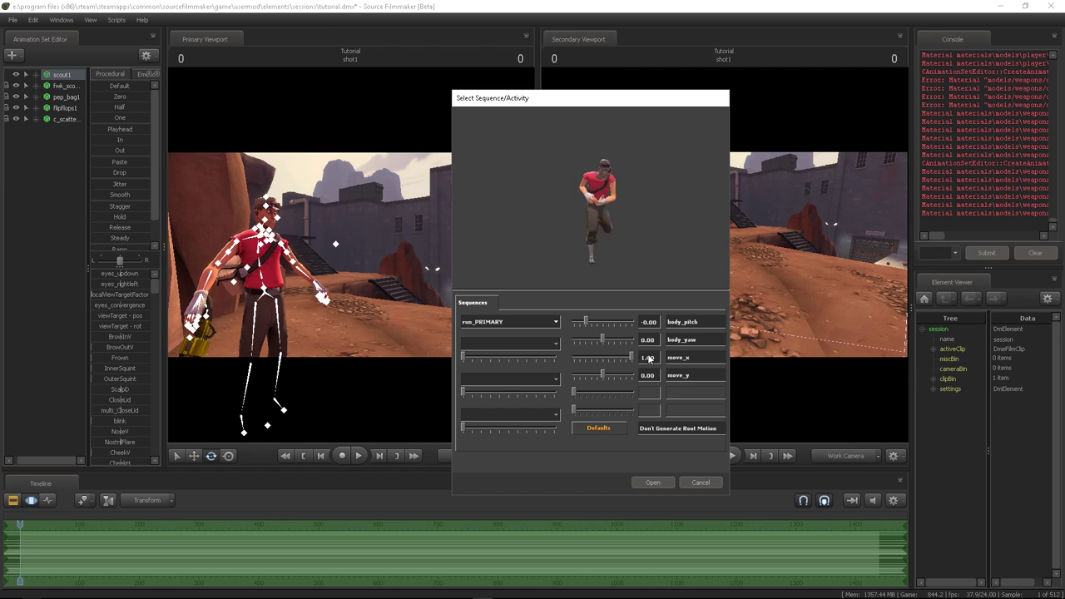
left_click_drag(586, 321, 638, 339)
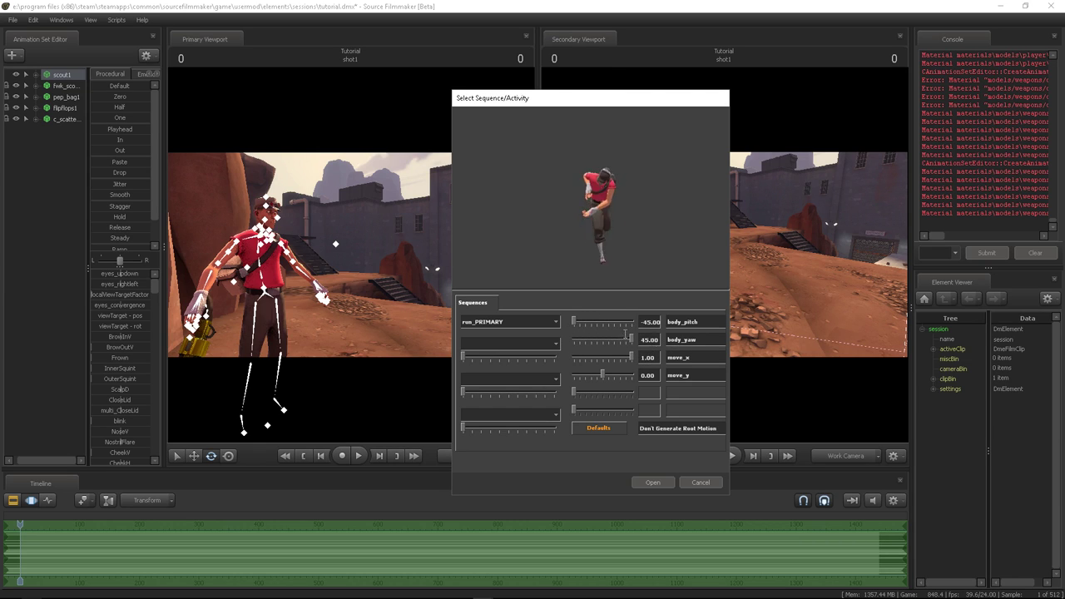
left_click_drag(573, 321, 596, 321)
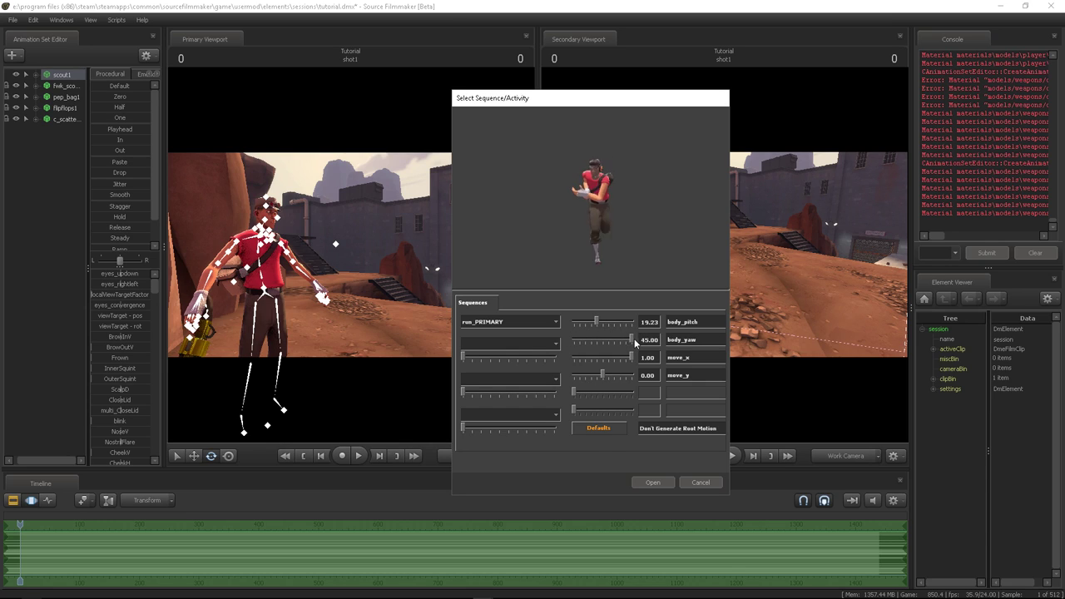
left_click(599, 428)
Step: Set move_x to 1.00, body_yaw to 31.75 and body_pitch to 16.43 for the run_PRIMARY sequence
left_click_drag(595, 357, 697, 355)
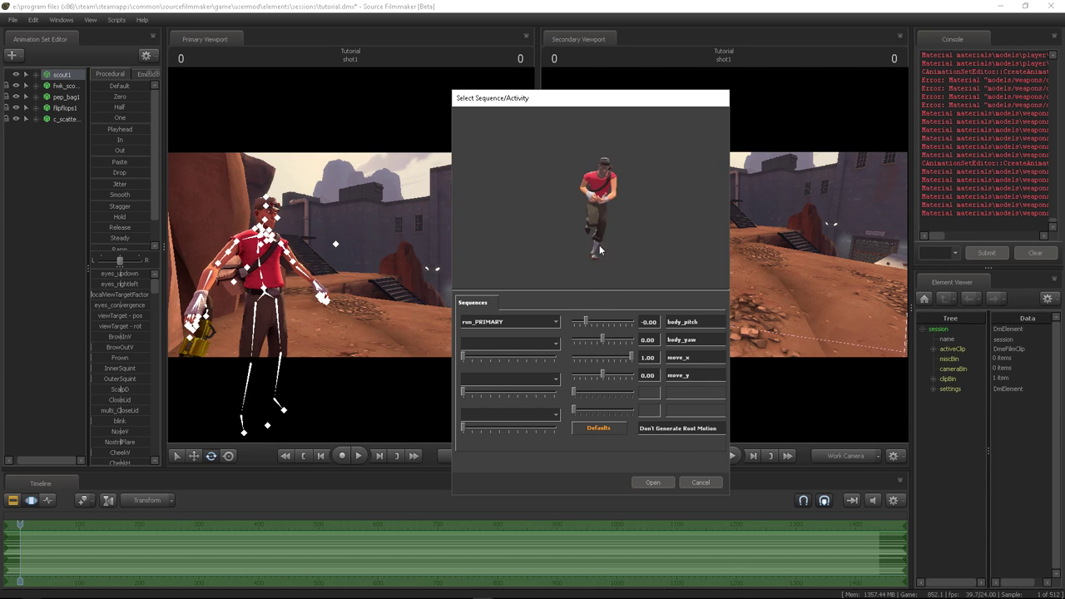
mouse_move(602, 337)
left_mouse_down()
mouse_move(573, 338)
mouse_move(625, 340)
mouse_move(573, 321)
mouse_move(603, 320)
mouse_move(592, 320)
left_mouse_up()
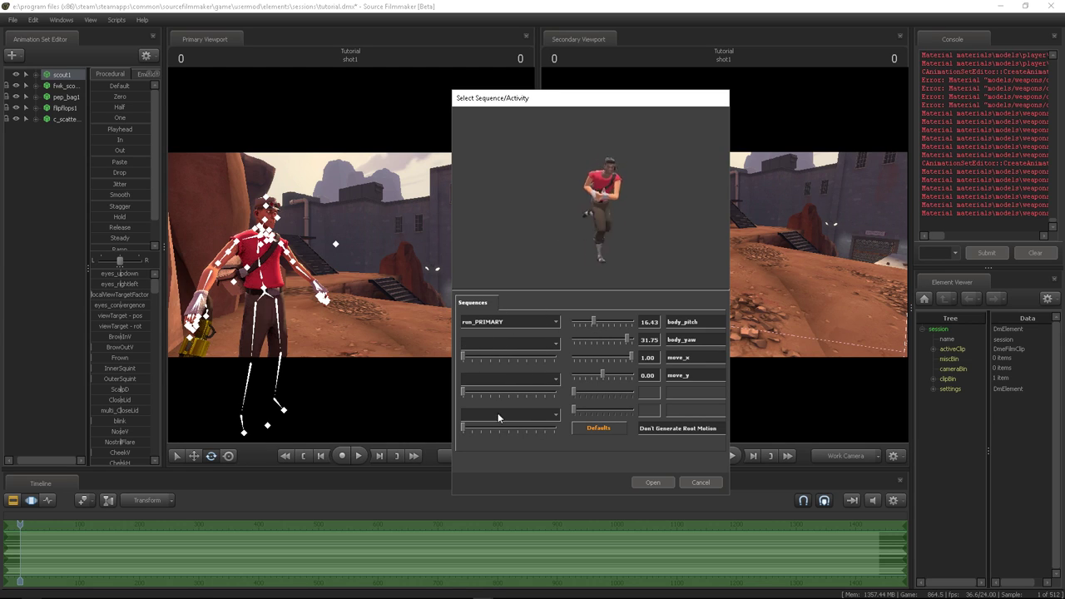
Step: Layer PRIMARY_reload_loop over run_PRIMARY as the second sequence and raise its blend weight to the maximum
left_click(520, 342)
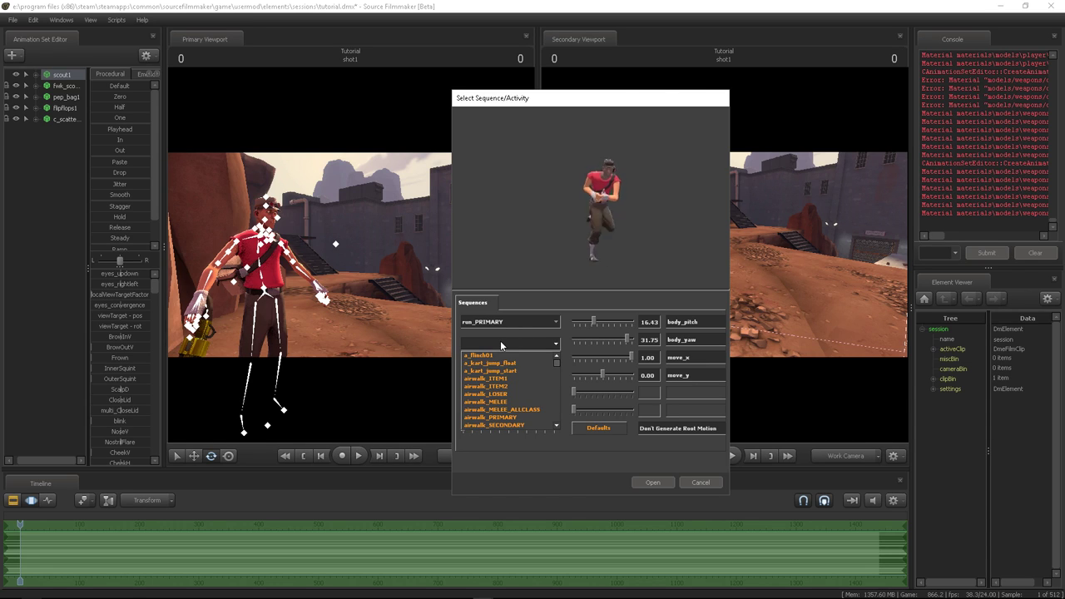
left_click_drag(557, 364, 554, 399)
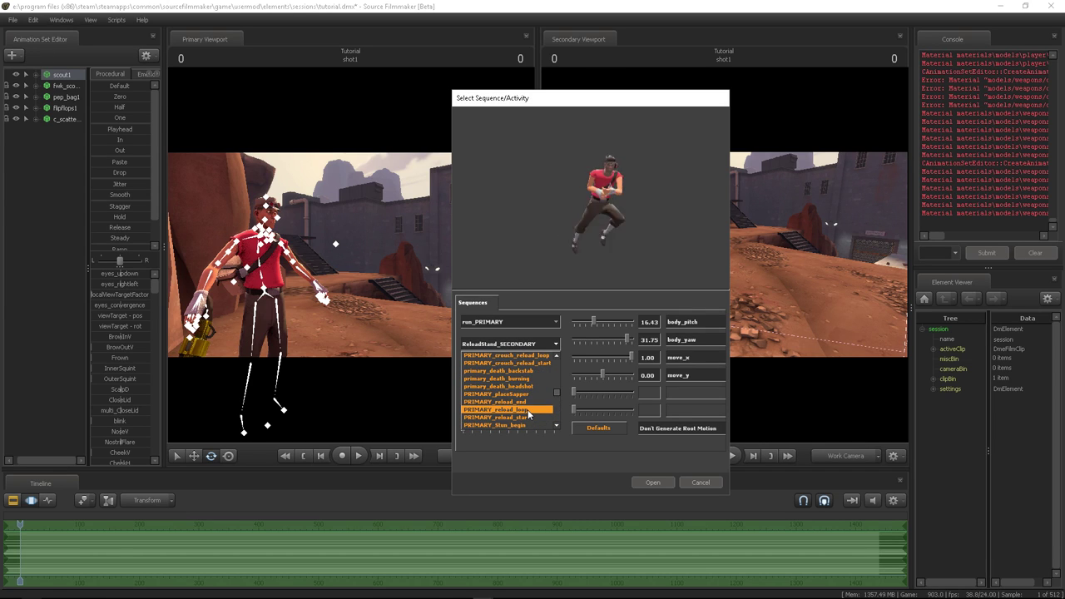
left_click(529, 412)
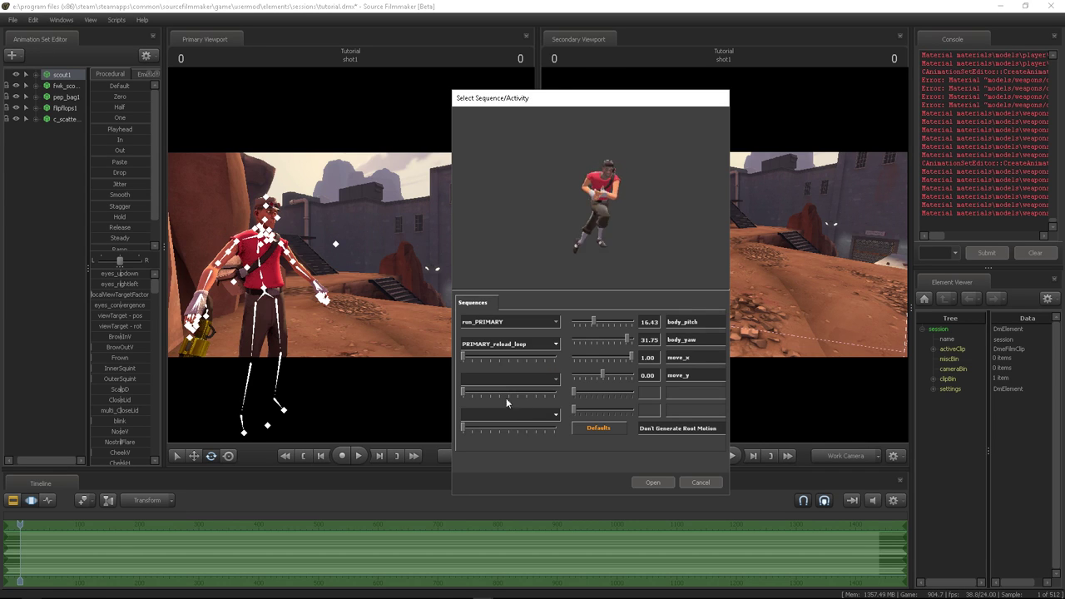
left_click_drag(463, 355, 648, 361)
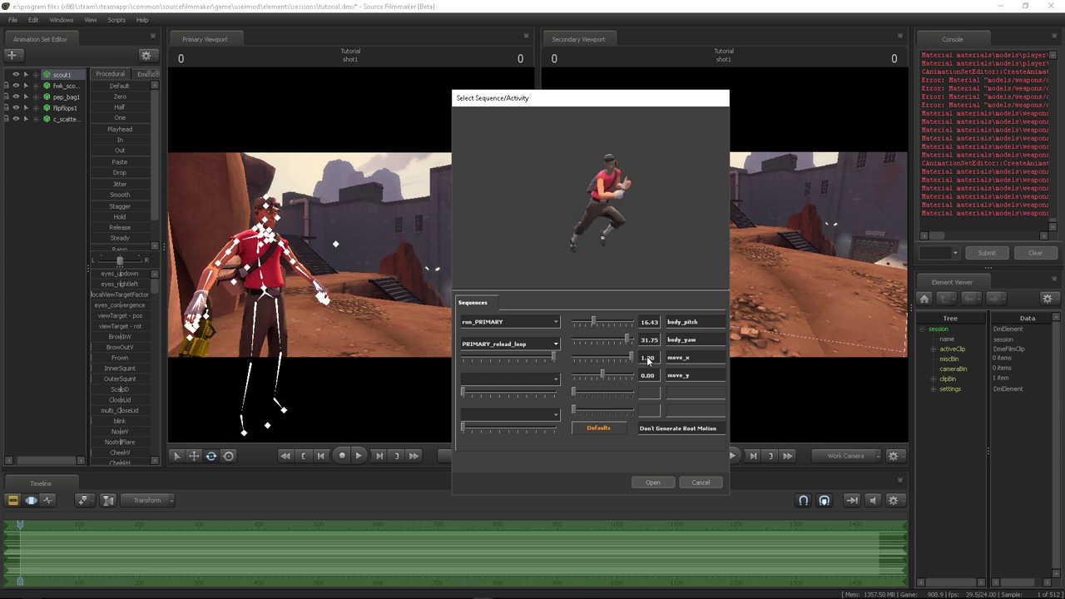
left_click_drag(556, 361, 467, 360)
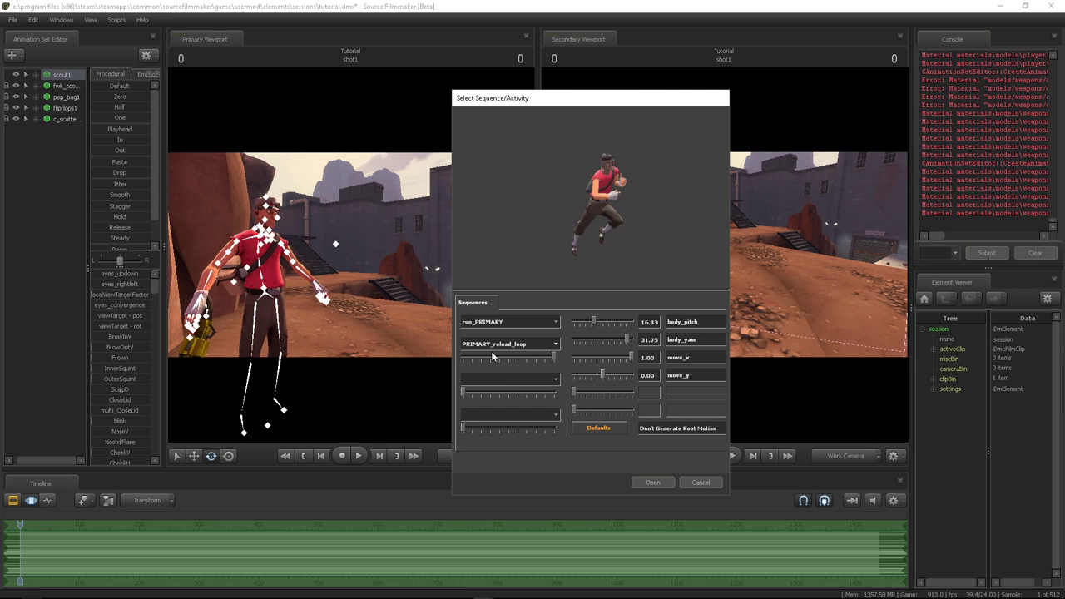
Step: Add a_flinch01 as the third sequence, try its blend weight, set it back to zero and import the combined sequence onto scout1
left_click(516, 380)
left_click(516, 391)
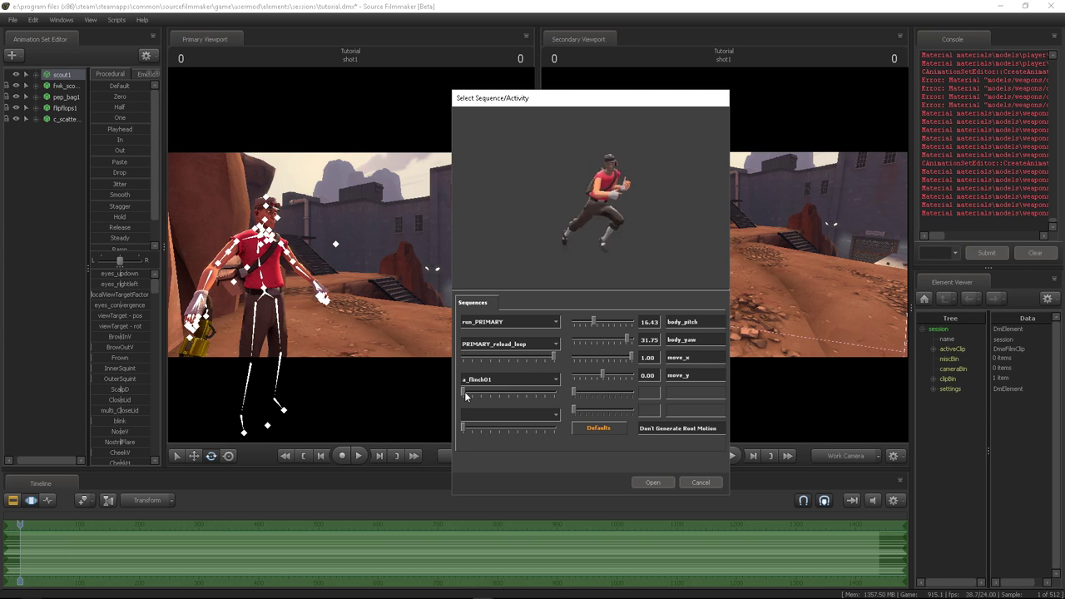
left_click_drag(569, 397, 431, 400)
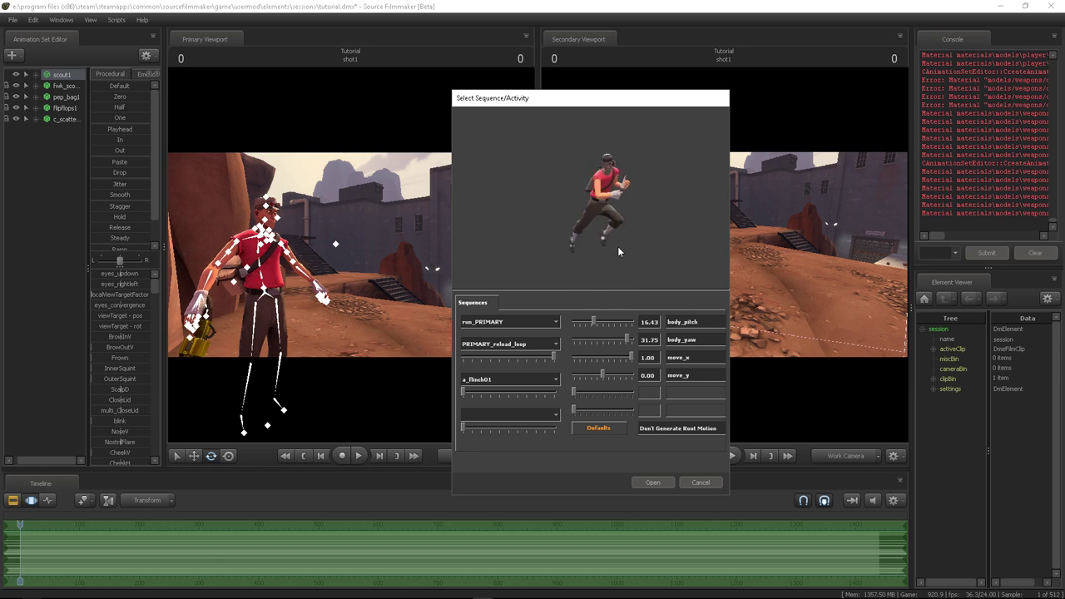
left_click(652, 483)
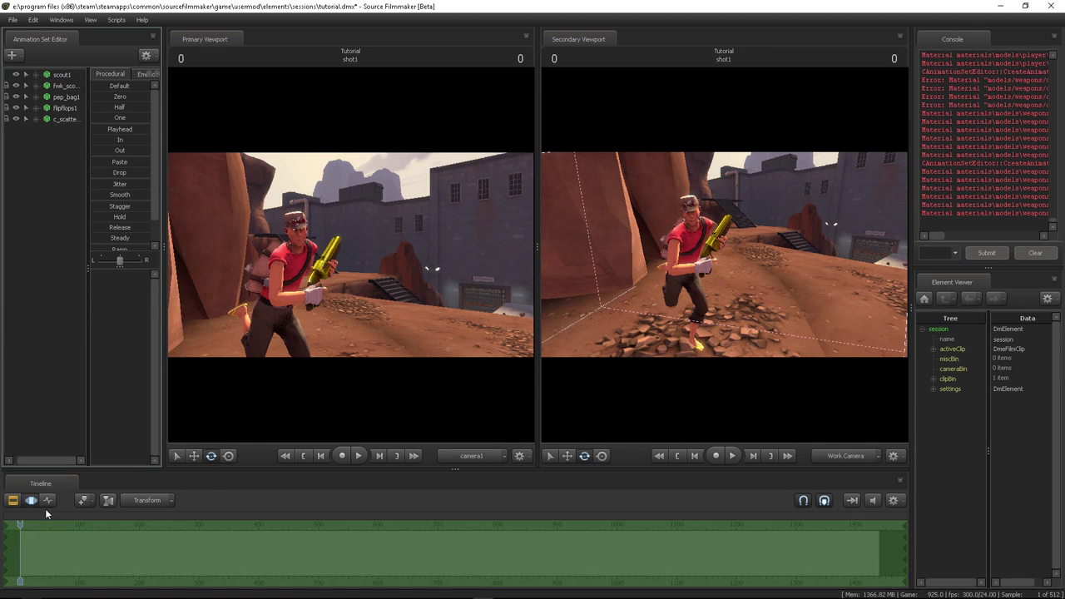
Step: Return to the first frame of the shot and play back the imported running and reloading animation
mouse_move(17, 522)
left_mouse_down()
mouse_move(287, 543)
mouse_move(34, 537)
mouse_move(375, 537)
mouse_move(21, 525)
left_mouse_up()
key("Home")
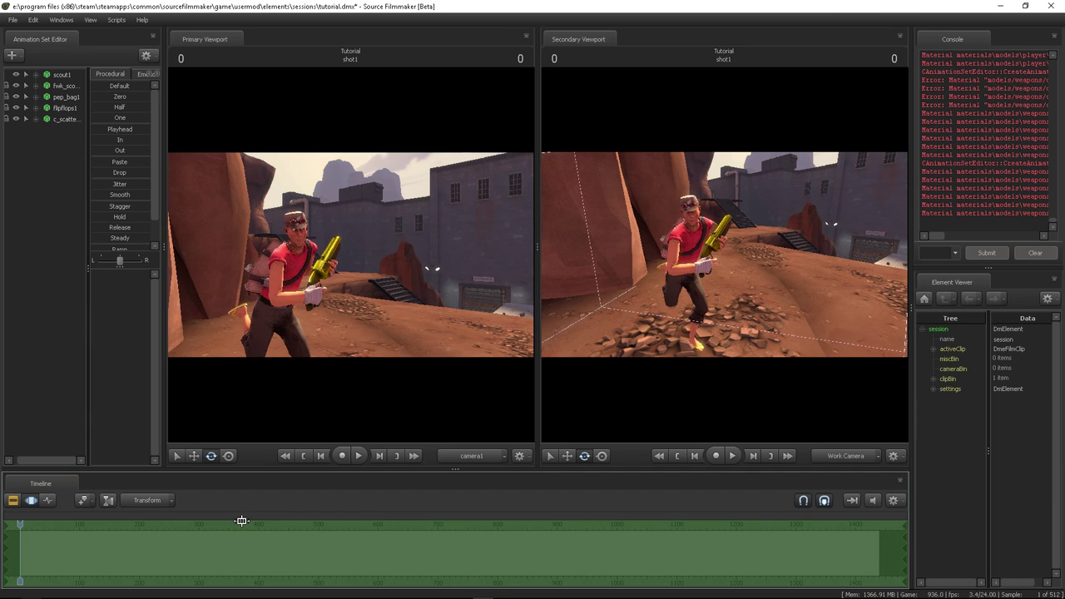
key("End")
key("Home")
left_click_drag(791, 205, 726, 252)
key("space")
Step: Move camera1 closer to the scout's upper body and play the animation from that angle
left_click(25, 268)
left_click_drag(341, 258, 371, 250)
key("w")
left_click(52, 308)
key("space")
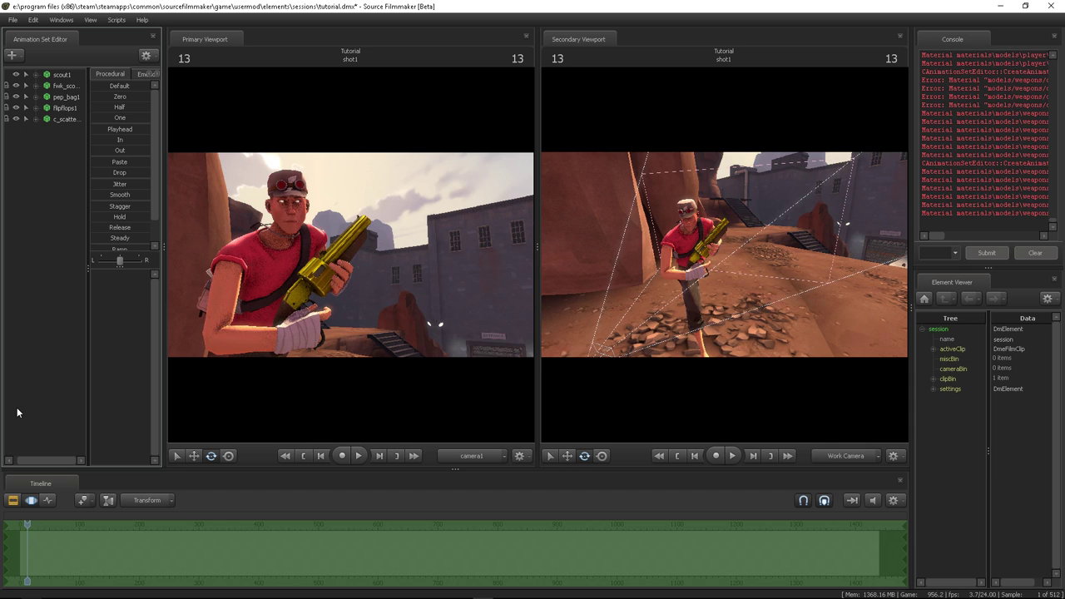
Step: Swing camera1 around the scout to frame him against the rocks and pull the work camera back for a wider view
key("space")
mouse_move(308, 174)
left_mouse_down()
mouse_move(348, 172)
mouse_move(270, 173)
mouse_move(298, 173)
mouse_move(287, 173)
left_mouse_up()
key("a")
key("d")
key("a")
left_click(29, 271)
left_click_drag(647, 226, 840, 299)
key("s")
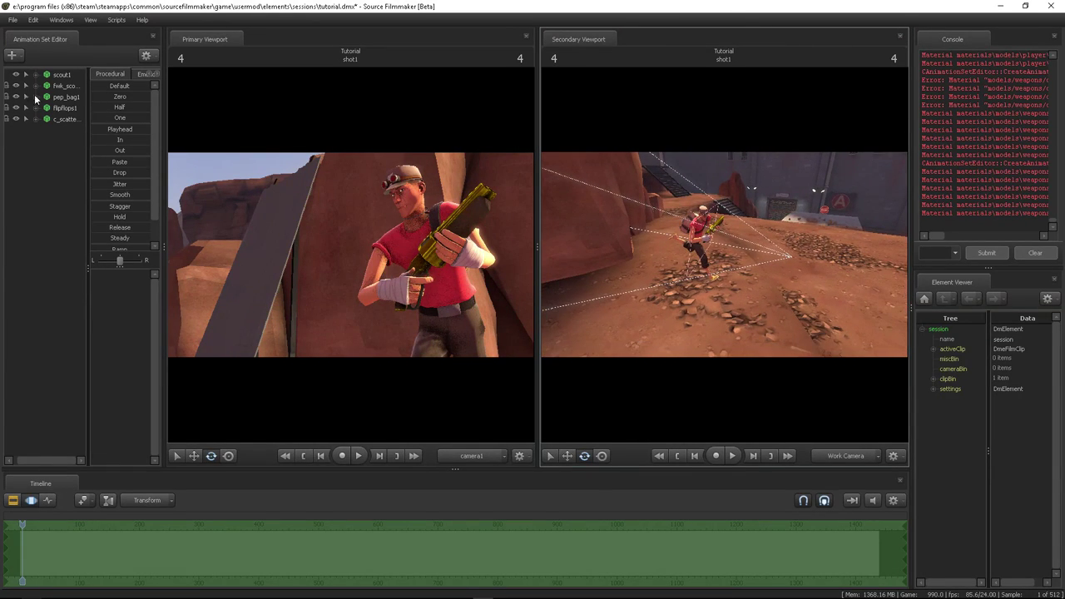
Step: Select scout1, adjust its root control and view the scout from the other side in the work camera
left_click(73, 76)
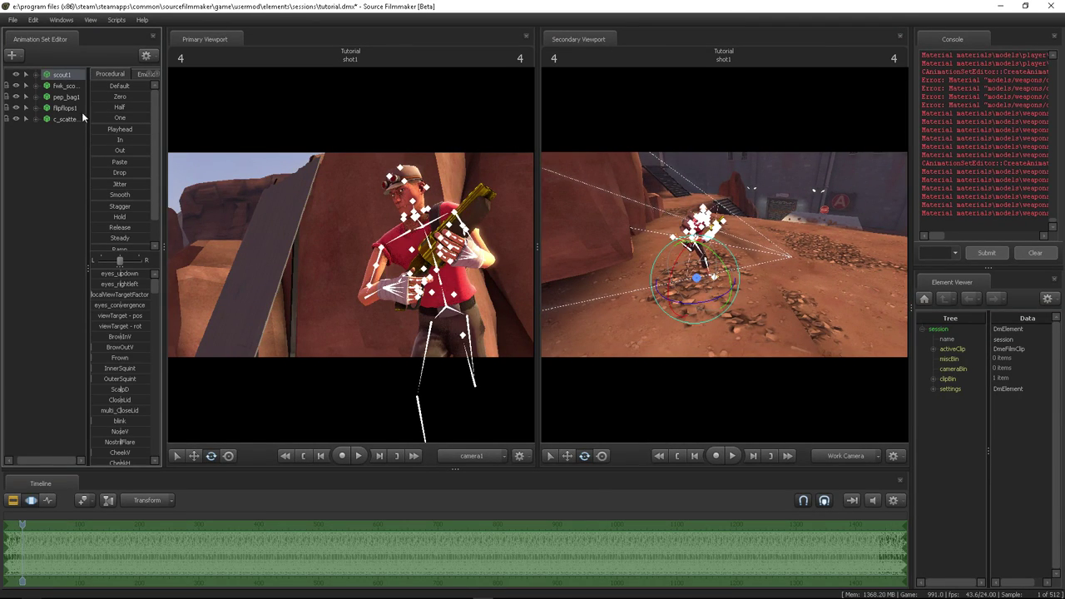
left_click(194, 456)
left_click_drag(700, 296, 862, 253)
left_click_drag(811, 310, 730, 262)
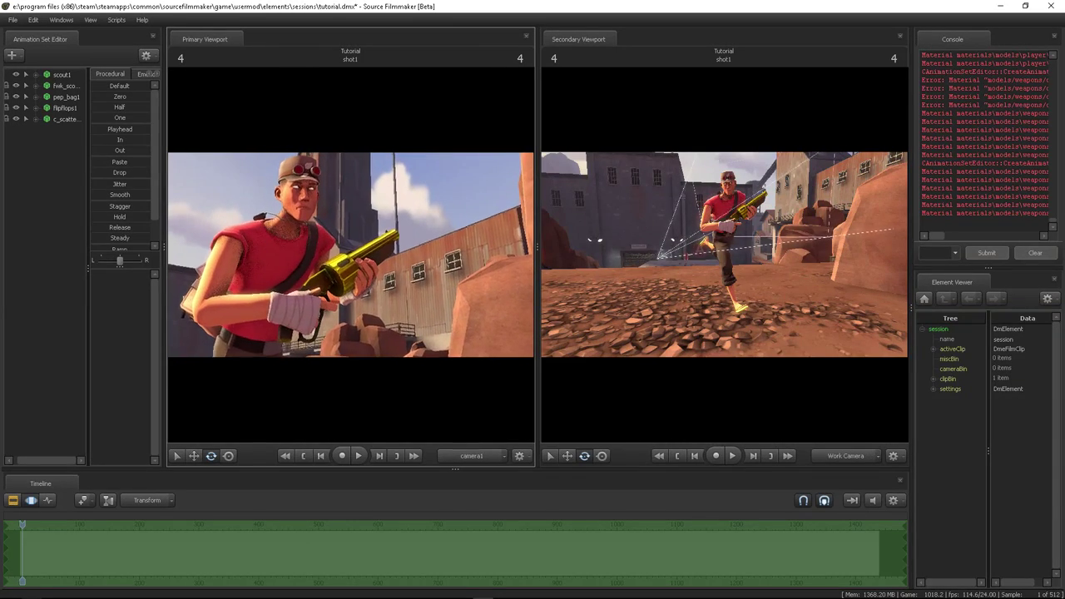
Step: Reframe camera1 as a low-angle shot of the scout's upper body against the sky
left_click_drag(351, 255, 431, 240)
key("w")
key("s")
key("s")
key("w")
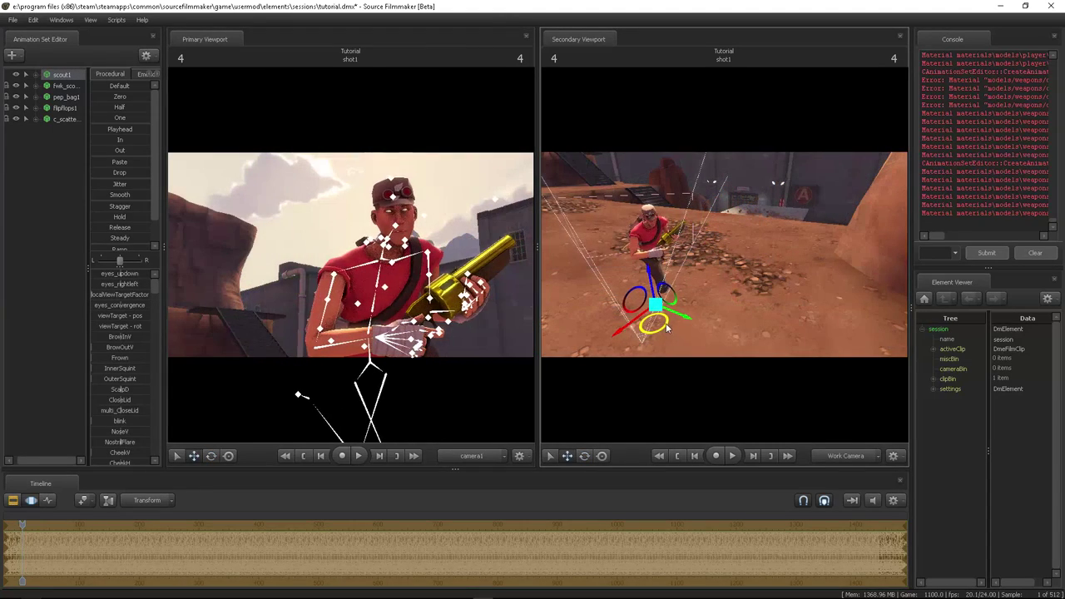
Step: Shift and turn scout1 on the ground in front of camera1, and clear the selection to check the framing
left_click_drag(666, 328, 641, 335)
left_click(218, 455)
left_click(193, 455)
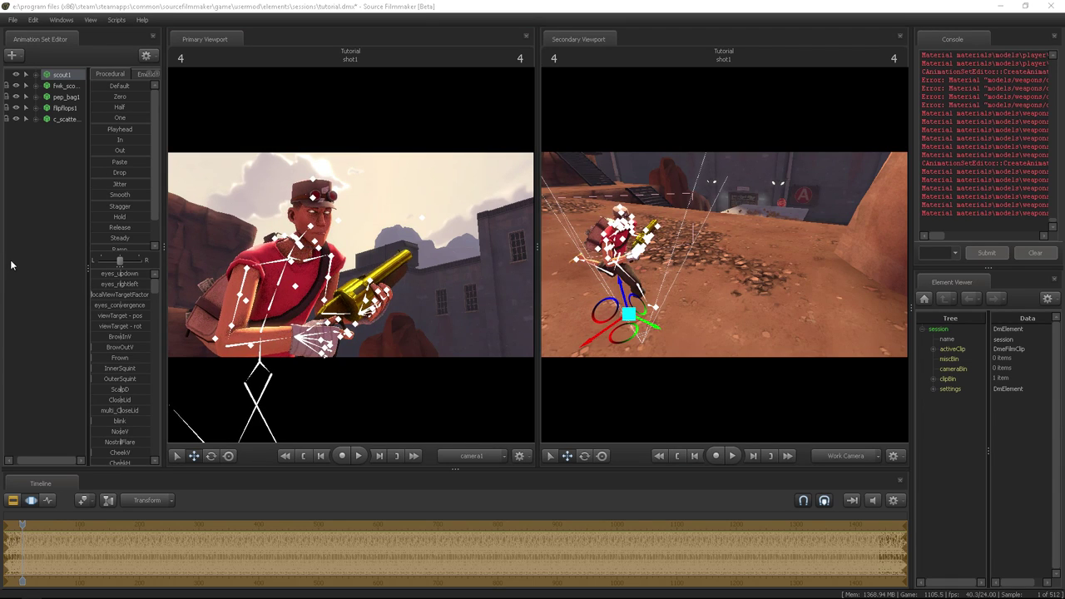
left_click(12, 261)
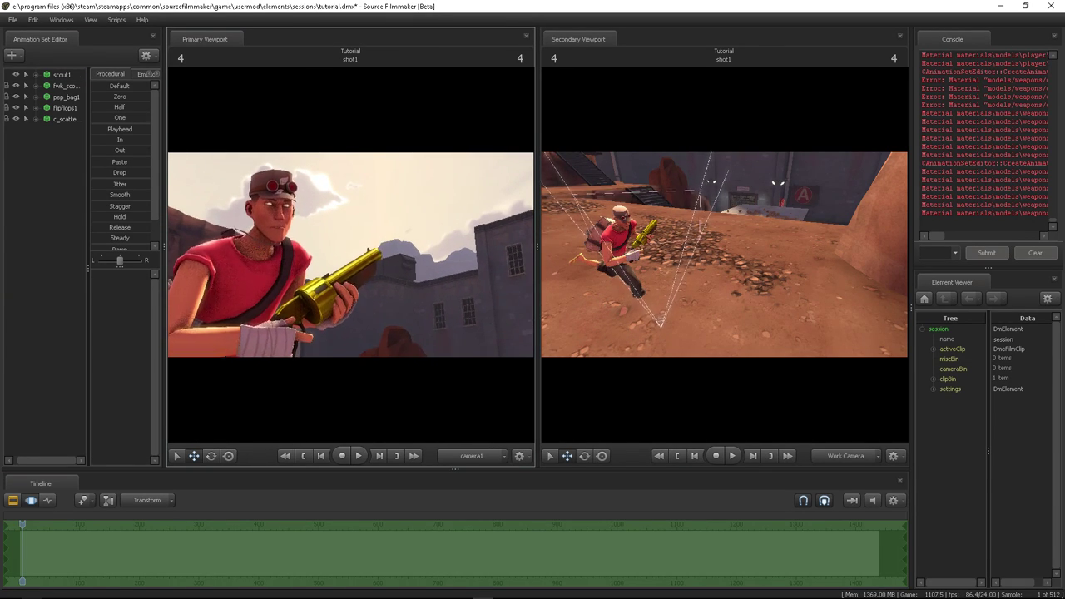